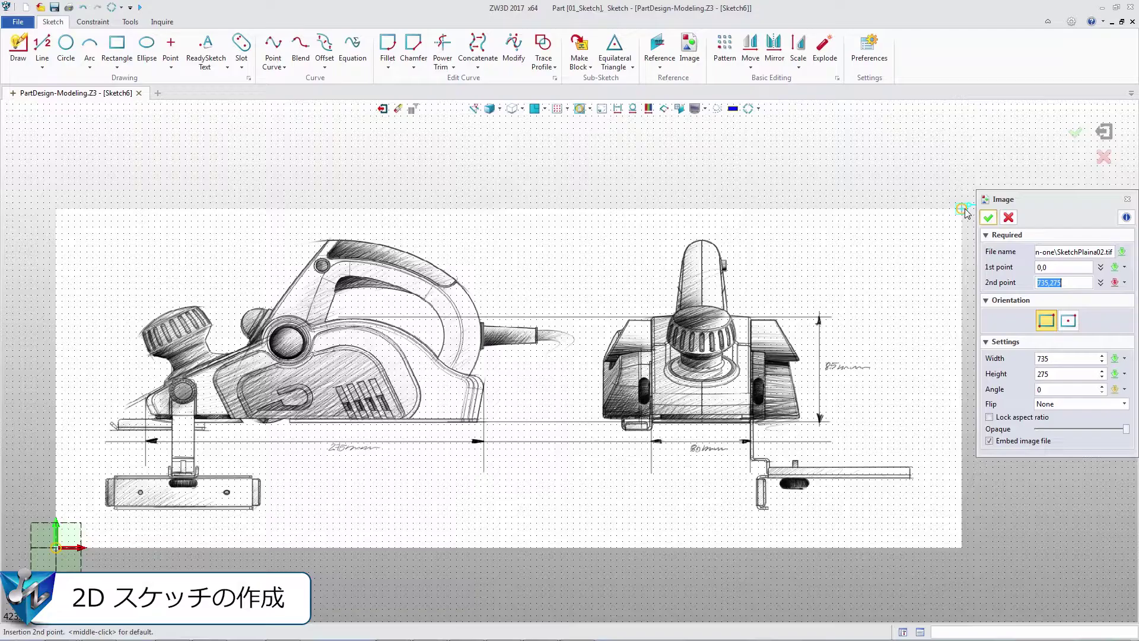
# Trace the handle outline over the planer image with three-point arcs.
pyautogui.click(90, 46)
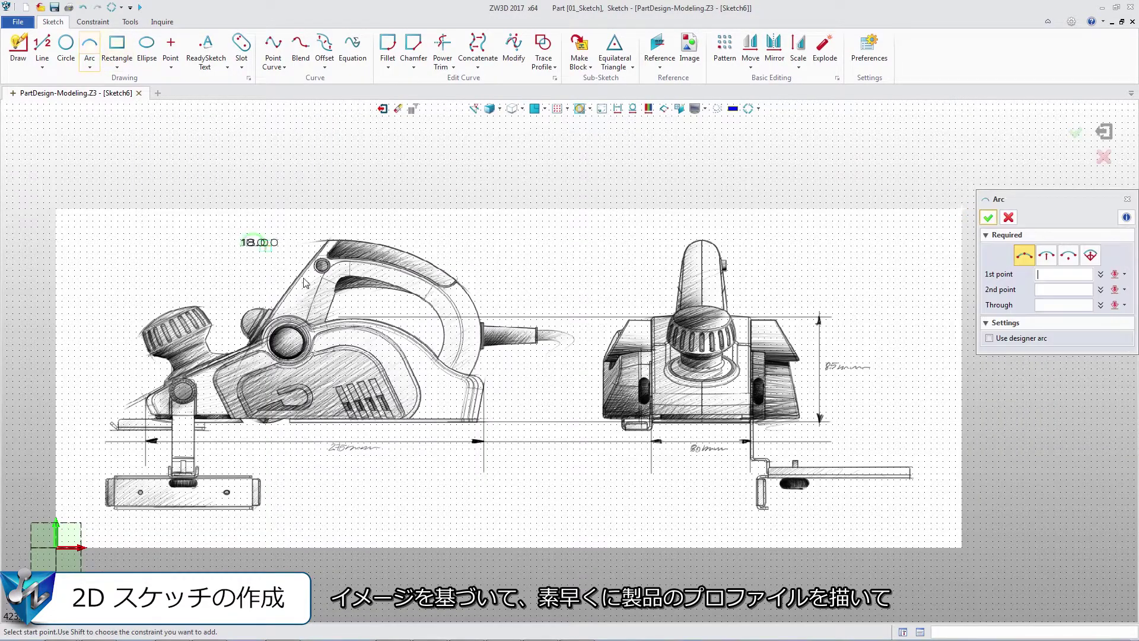
pyautogui.click(468, 381)
pyautogui.click(451, 277)
pyautogui.click(477, 308)
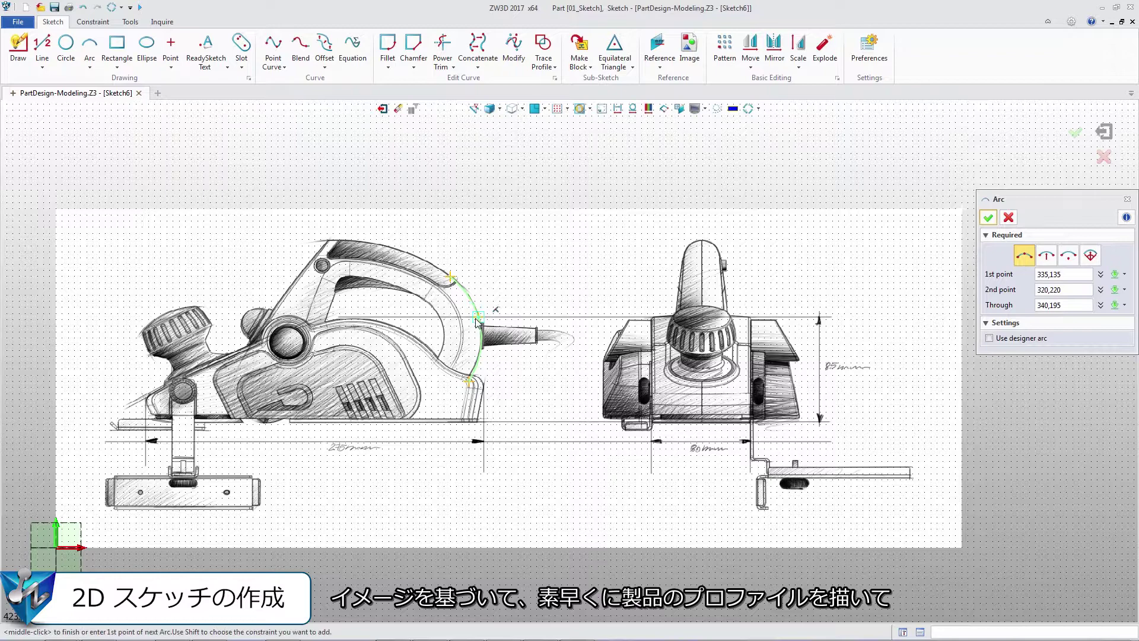
pyautogui.middleClick(490, 307)
pyautogui.click(451, 276)
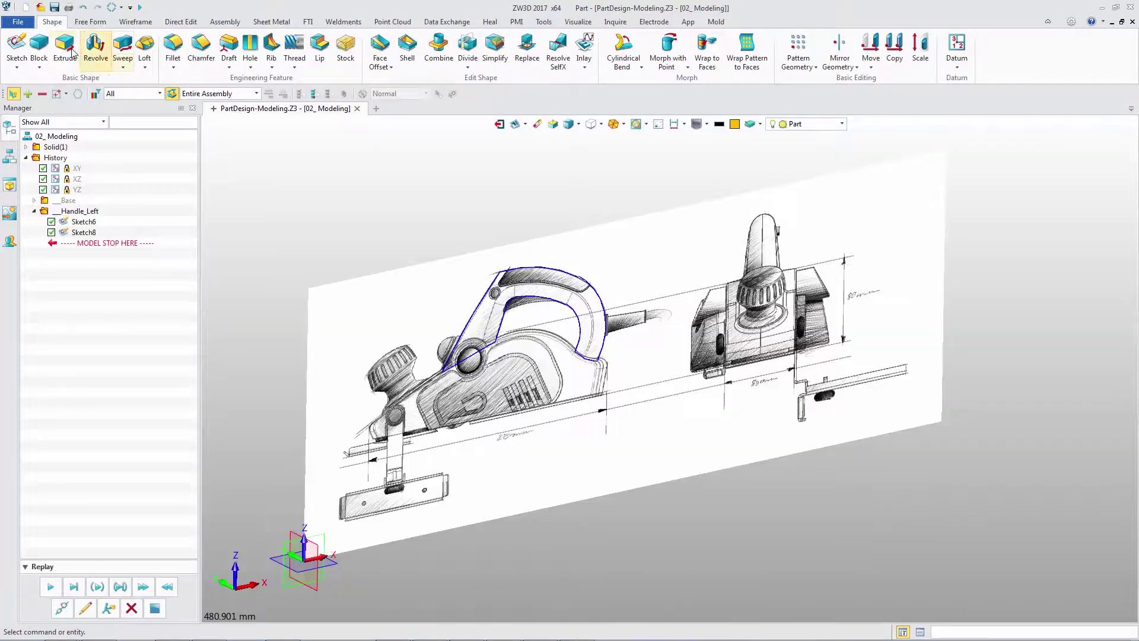
# Extrude the Sketch6 arc profile by 20 into the handle solid.
pyautogui.click(65, 48)
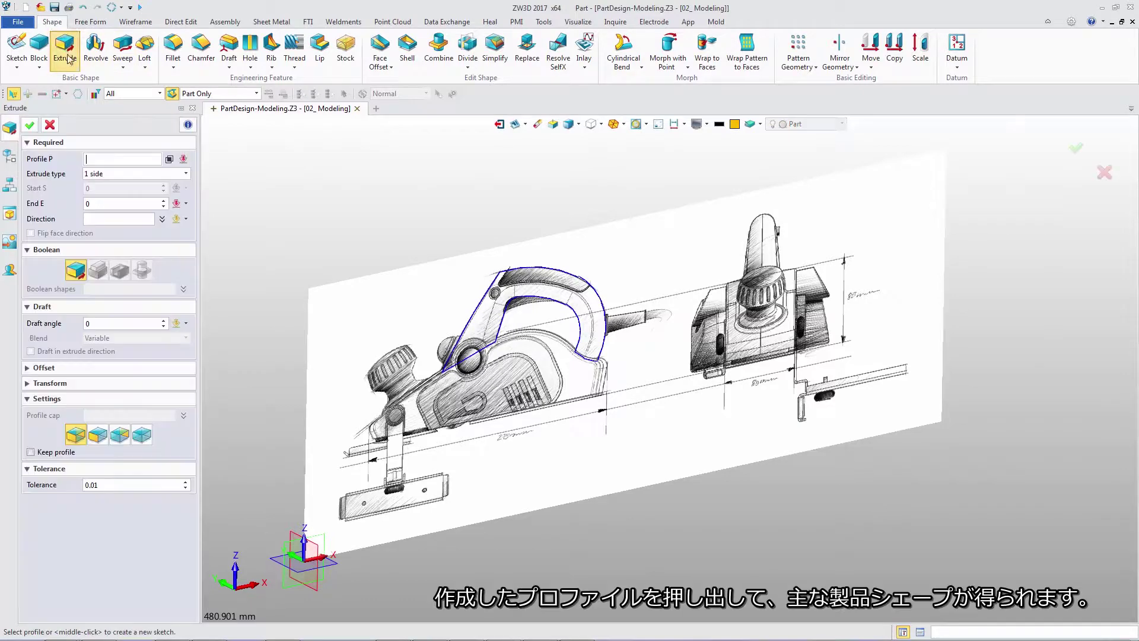
pyautogui.click(487, 298)
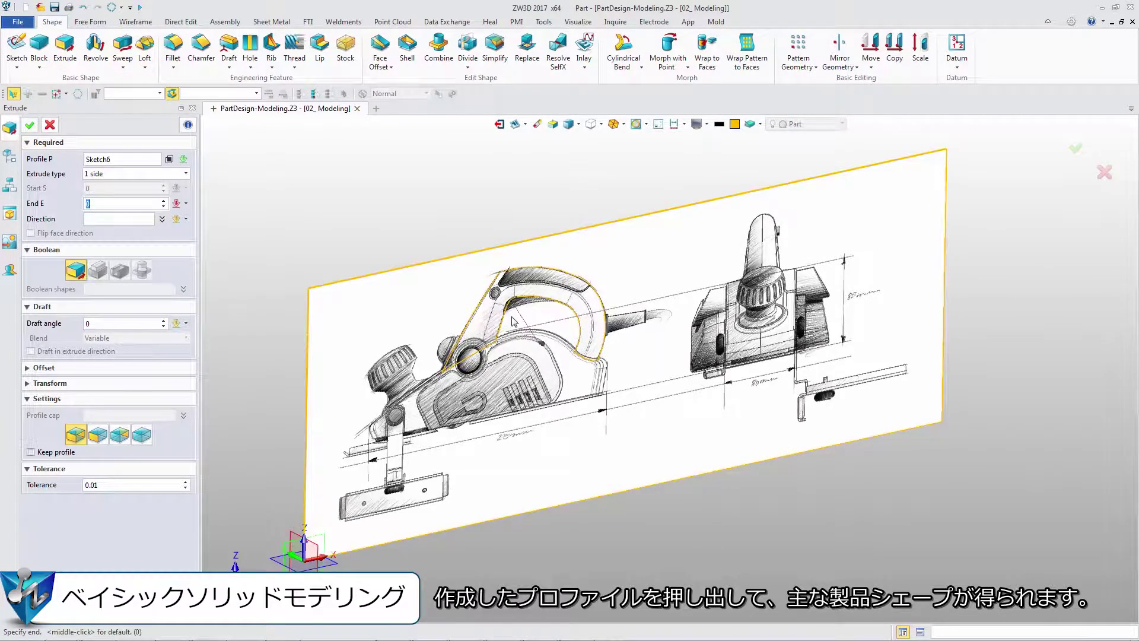
pyautogui.write('20')
pyautogui.press('Return')
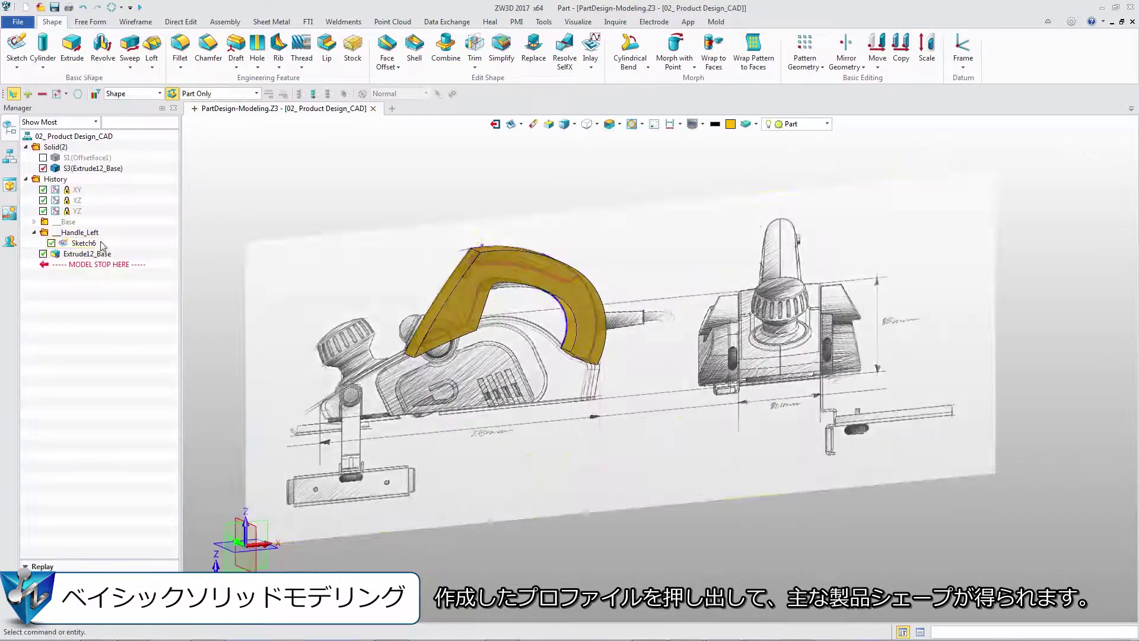
# Blank Sketch6 and draft the handle's three bottom edges at 5°.
pyautogui.rightClick(93, 243)
pyautogui.click(123, 249)
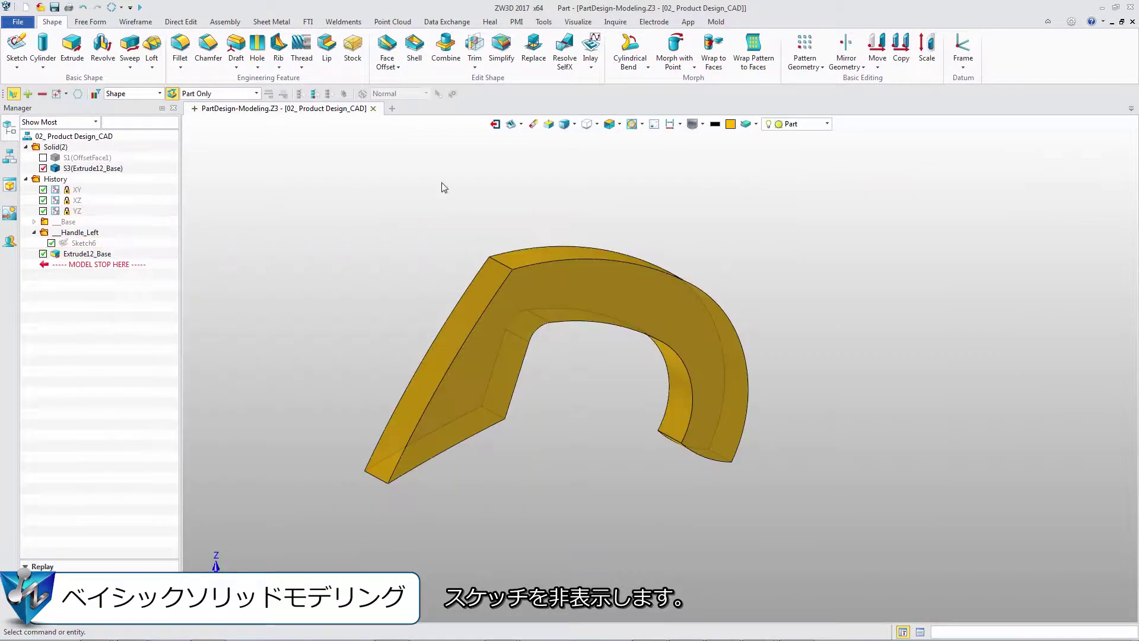
pyautogui.click(236, 47)
pyautogui.click(498, 414)
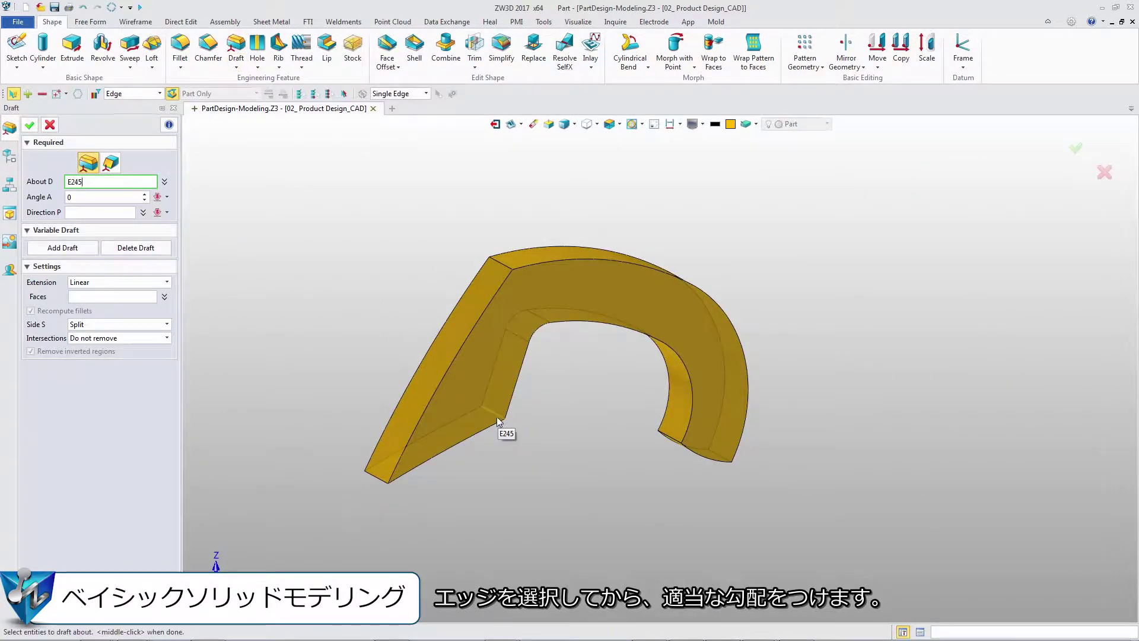
pyautogui.click(493, 425)
pyautogui.click(377, 477)
pyautogui.middleClick(376, 477)
pyautogui.scroll(5, 85, 199)
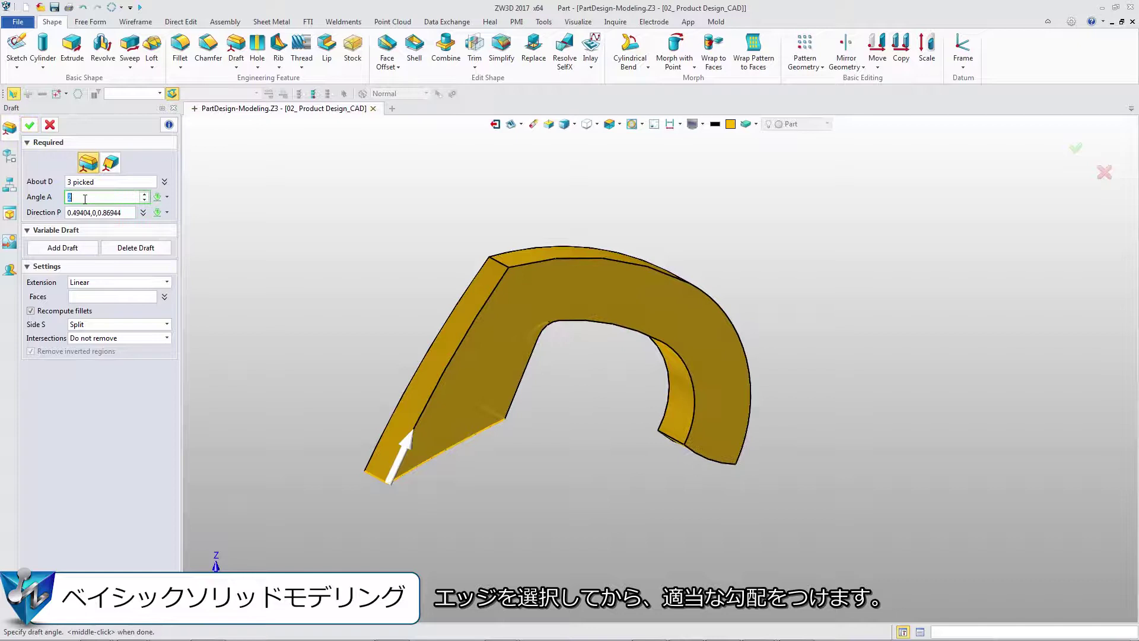
pyautogui.click(30, 126)
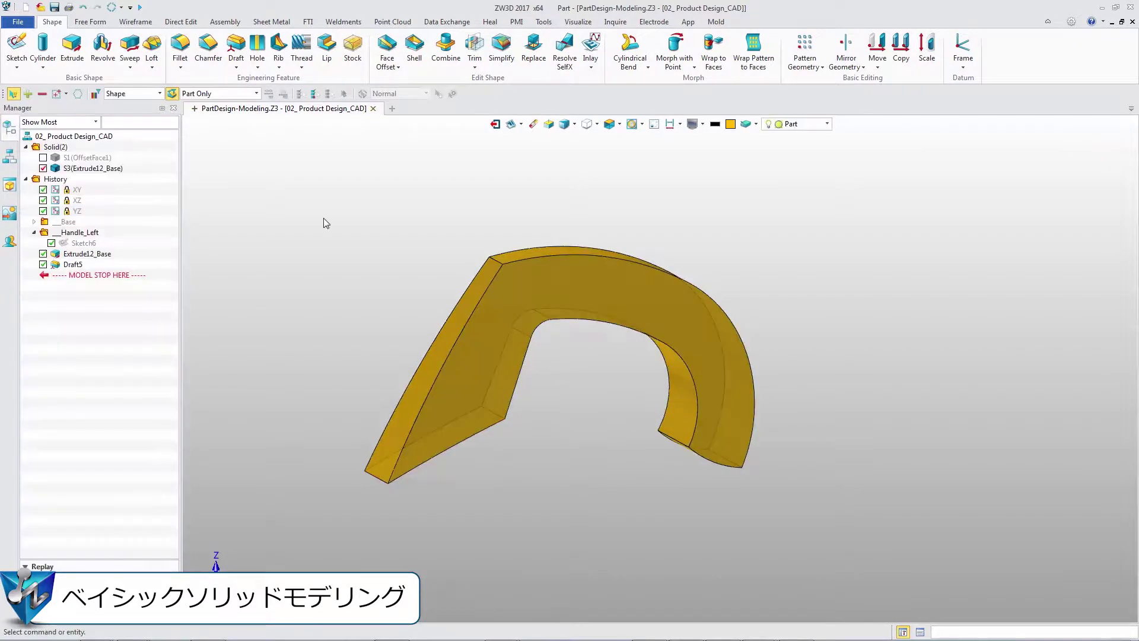
# Insert a datum plane on the handle's tip edge E227.
pyautogui.rightClick(323, 217)
pyautogui.click(368, 252)
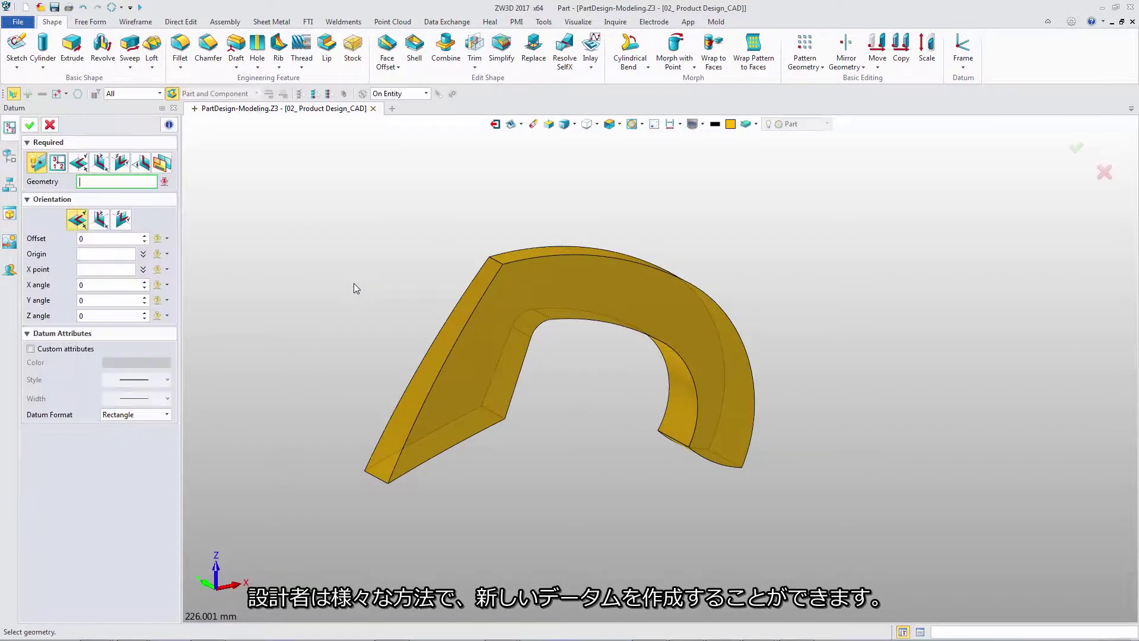
pyautogui.click(103, 220)
pyautogui.click(102, 316)
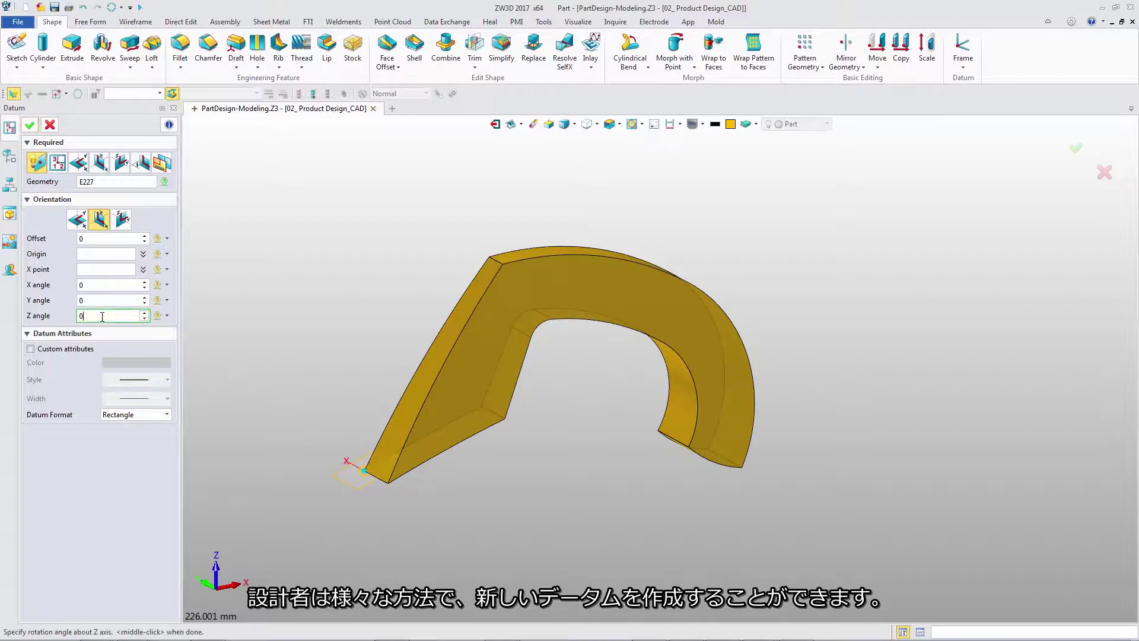
pyautogui.middleClick(53, 187)
# Start a sketch on Plane12 and draw an arc above the handle top.
pyautogui.rightClick(284, 314)
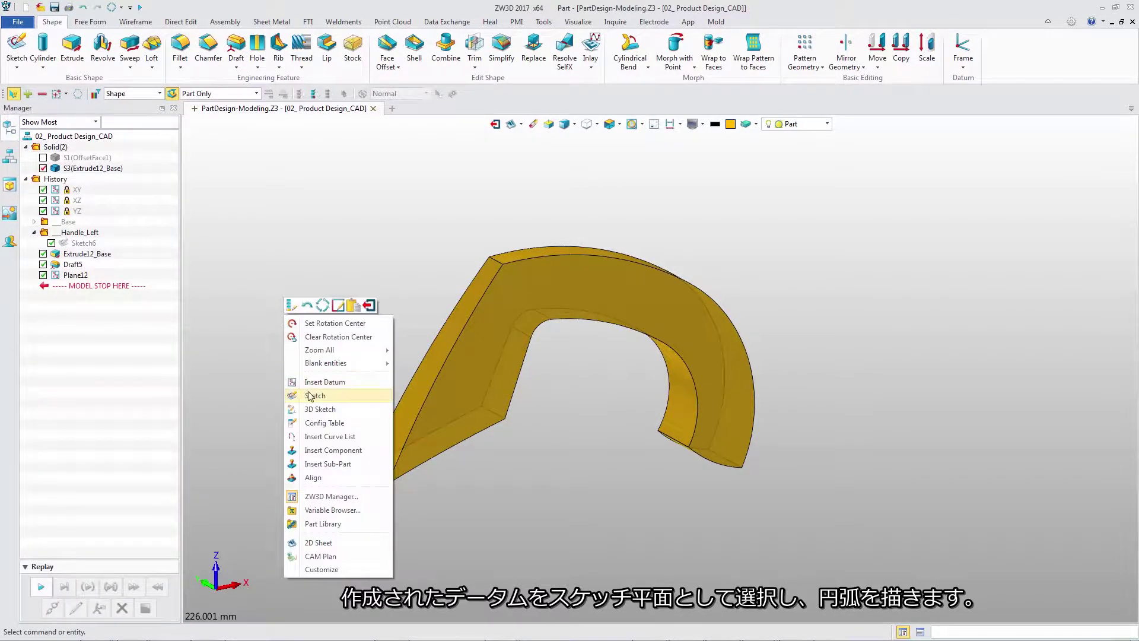
pyautogui.click(311, 396)
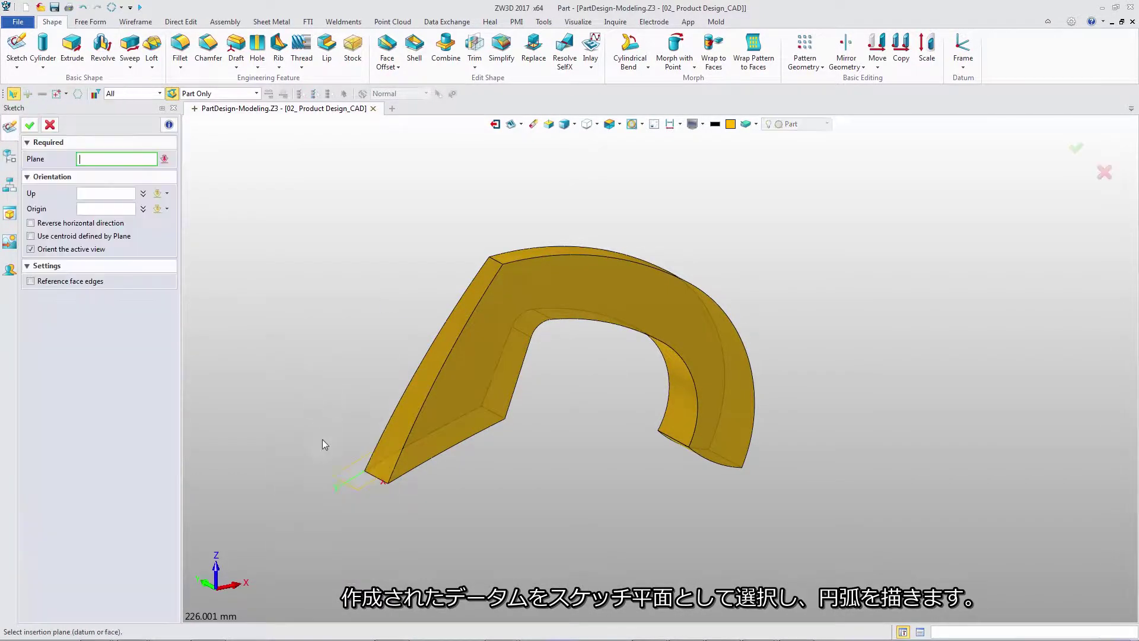
pyautogui.middleClick(329, 377)
pyautogui.click(53, 22)
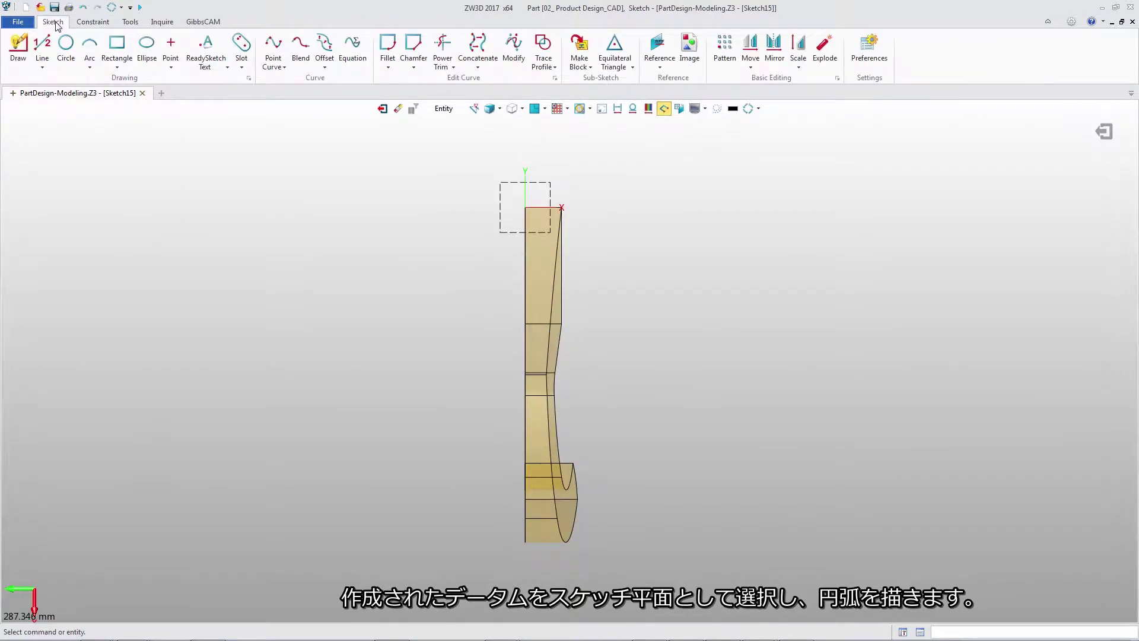
pyautogui.click(90, 48)
pyautogui.click(490, 224)
pyautogui.click(576, 226)
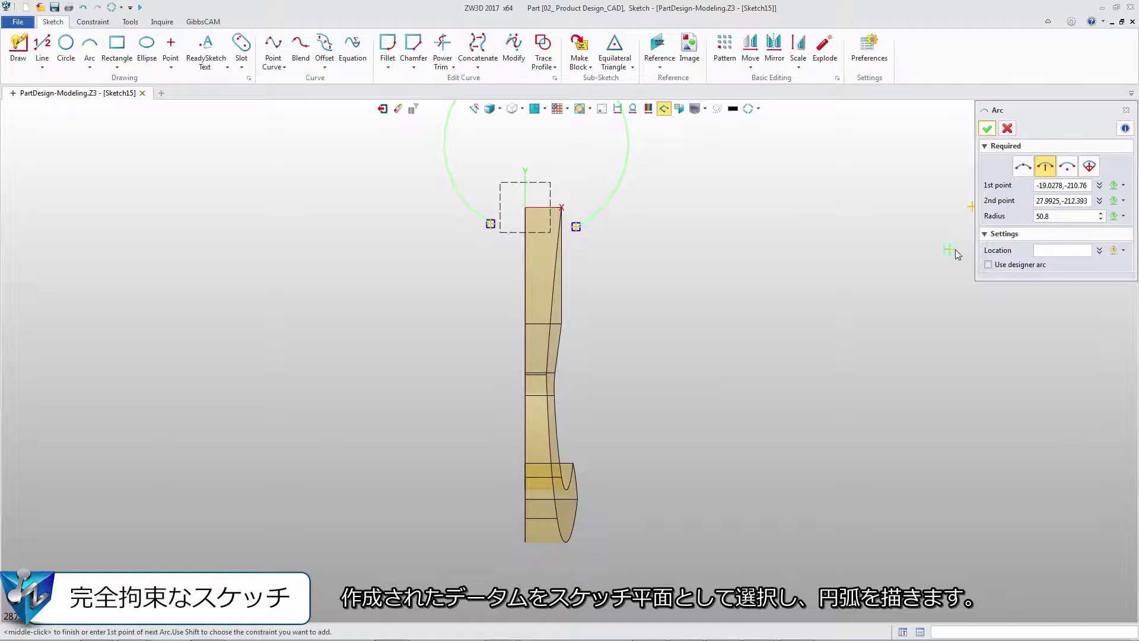
pyautogui.click(522, 195)
pyautogui.middleClick(611, 206)
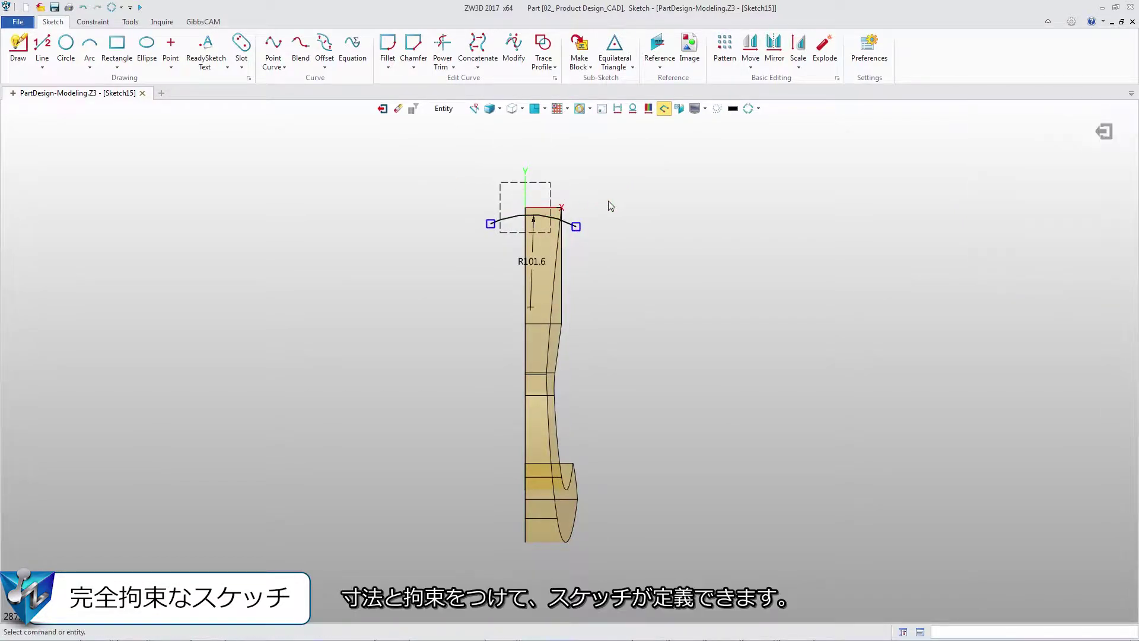
# Constrain the arc centre onto the vertical line and the arc tangent to the top edge.
pyautogui.click(93, 22)
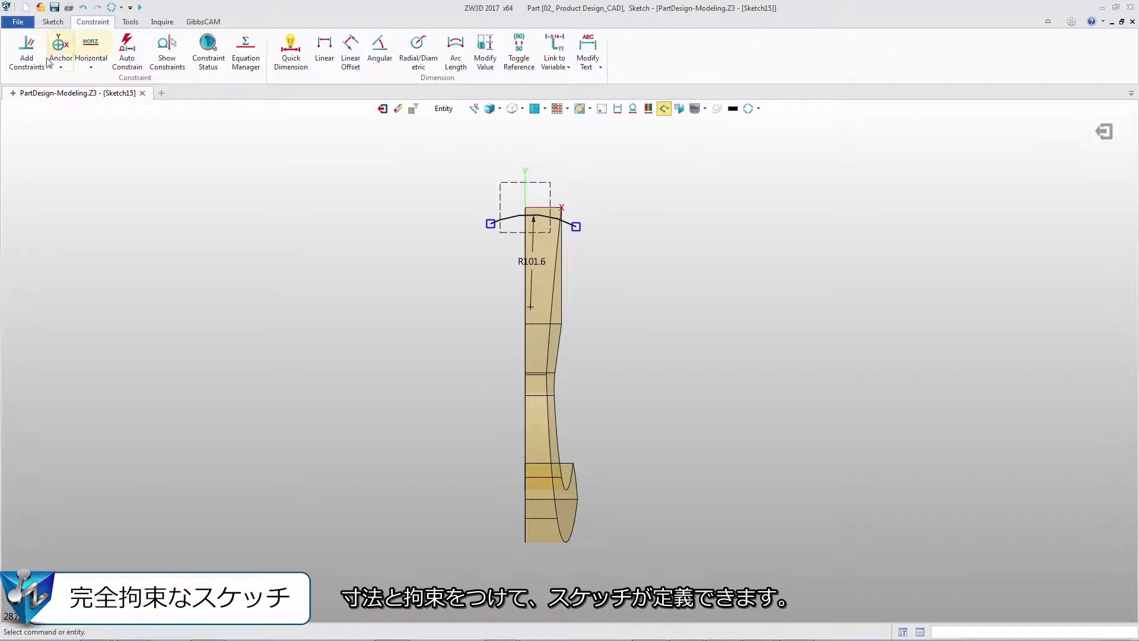
pyautogui.click(27, 51)
pyautogui.click(532, 304)
pyautogui.click(525, 296)
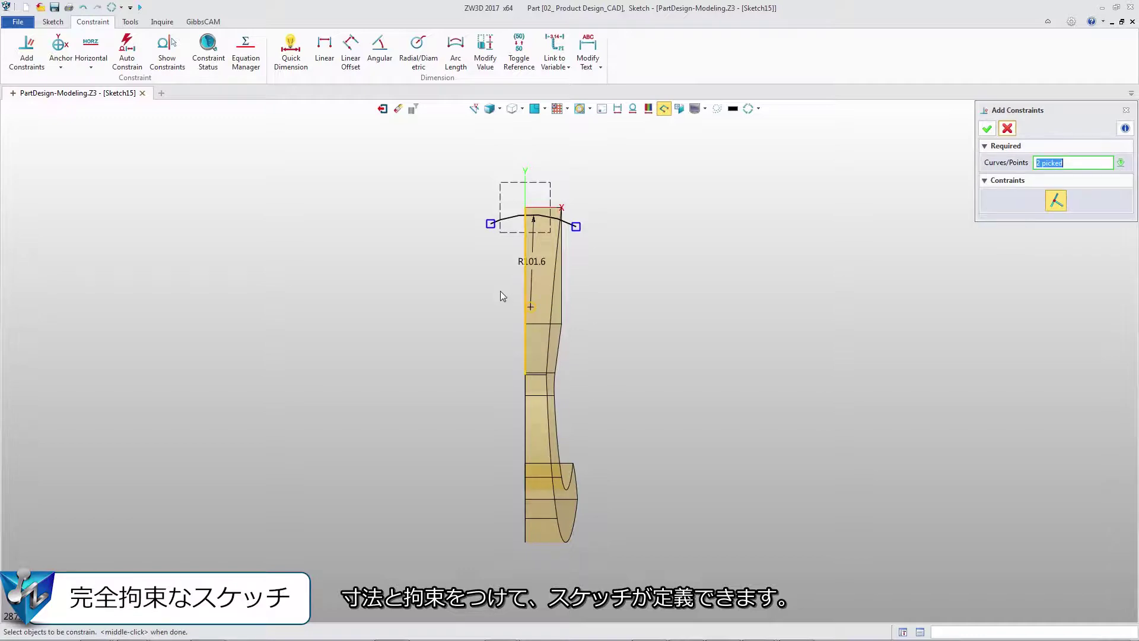
pyautogui.middleClick(500, 291)
pyautogui.click(528, 216)
pyautogui.click(546, 208)
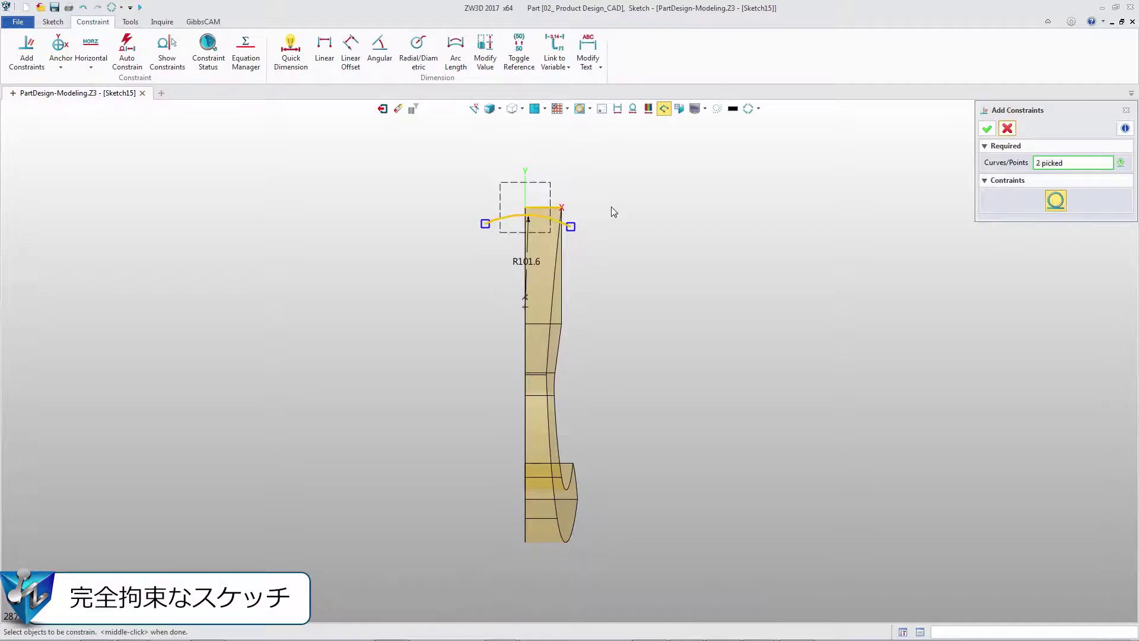
pyautogui.middleClick(611, 208)
pyautogui.middleClick(611, 207)
pyautogui.click(1104, 133)
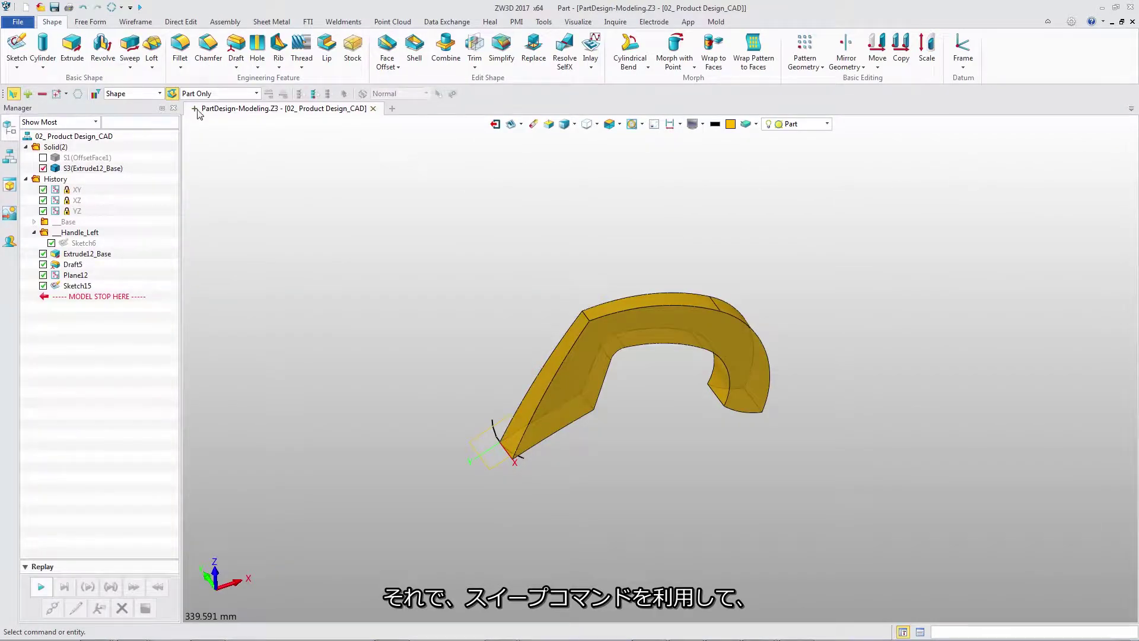
# Sweep the Sketch15 arc along the handle edge into a surface.
pyautogui.click(129, 48)
pyautogui.click(501, 442)
pyautogui.click(518, 425)
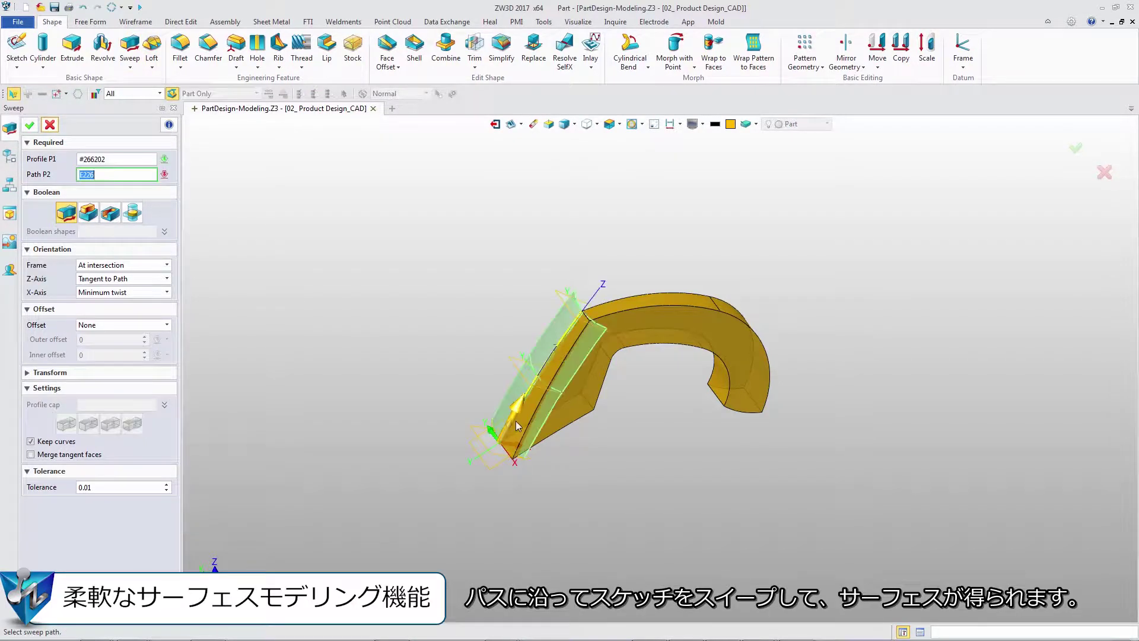
pyautogui.middleClick(465, 386)
pyautogui.moveTo(465, 381); pyautogui.dragTo(490, 355, button='middle')
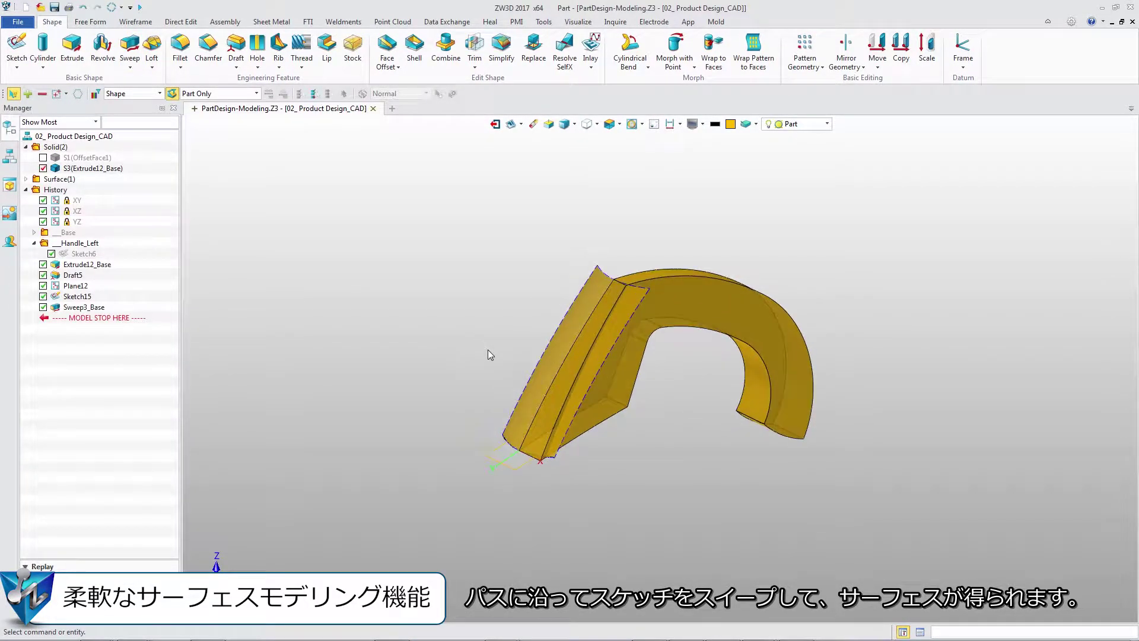
# Extend face F90 by 5 past its top and bottom edges.
pyautogui.click(90, 21)
pyautogui.click(306, 46)
pyautogui.click(593, 297)
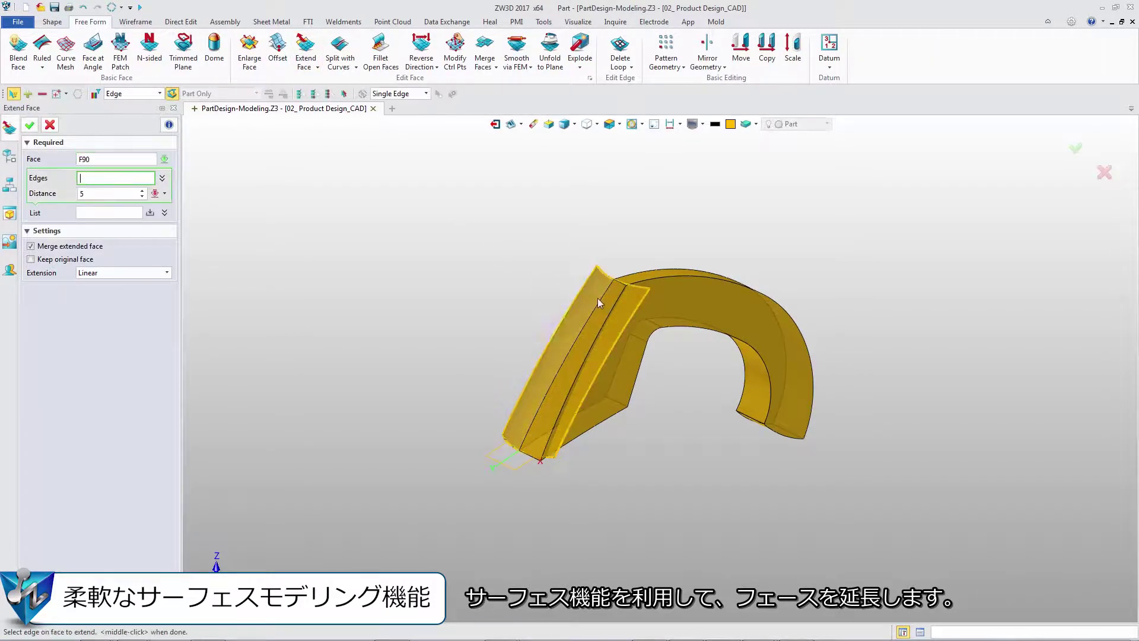
pyautogui.click(638, 285)
pyautogui.click(564, 441)
pyautogui.middleClick(401, 312)
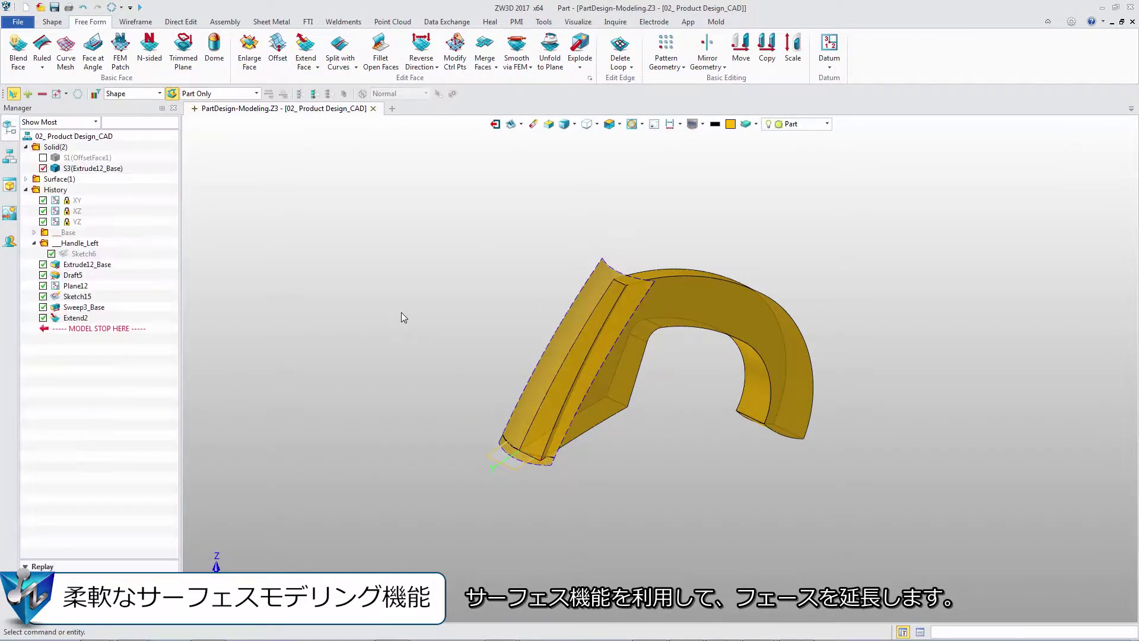
# Trim the main shape S3 with the extended surface.
pyautogui.click(52, 22)
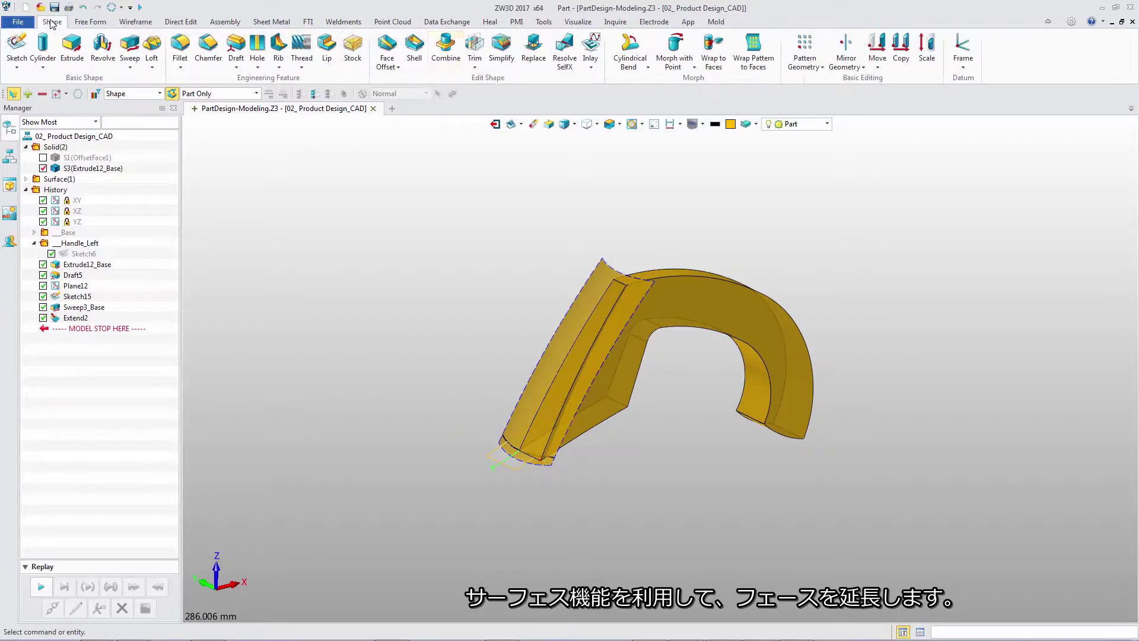
pyautogui.click(475, 46)
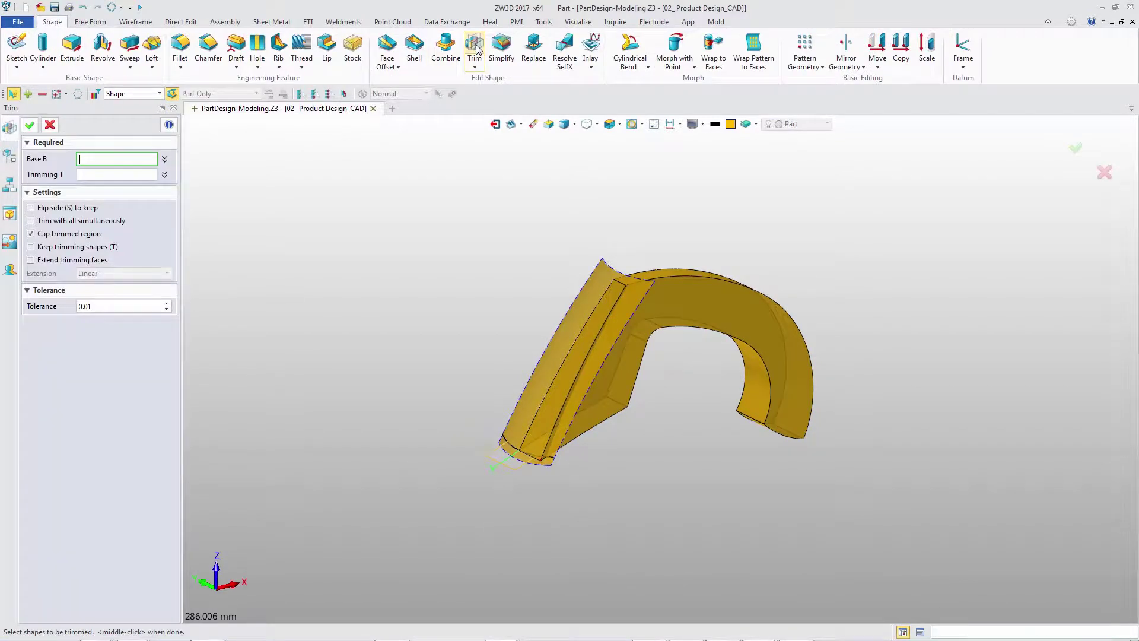
pyautogui.click(693, 293)
pyautogui.click(596, 283)
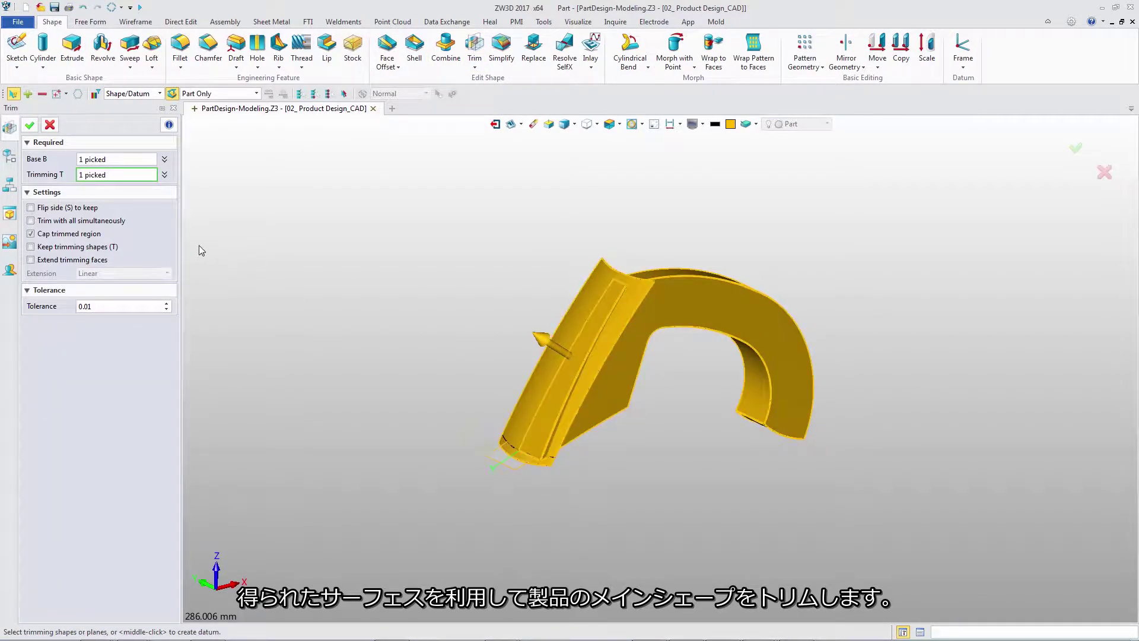
pyautogui.click(29, 124)
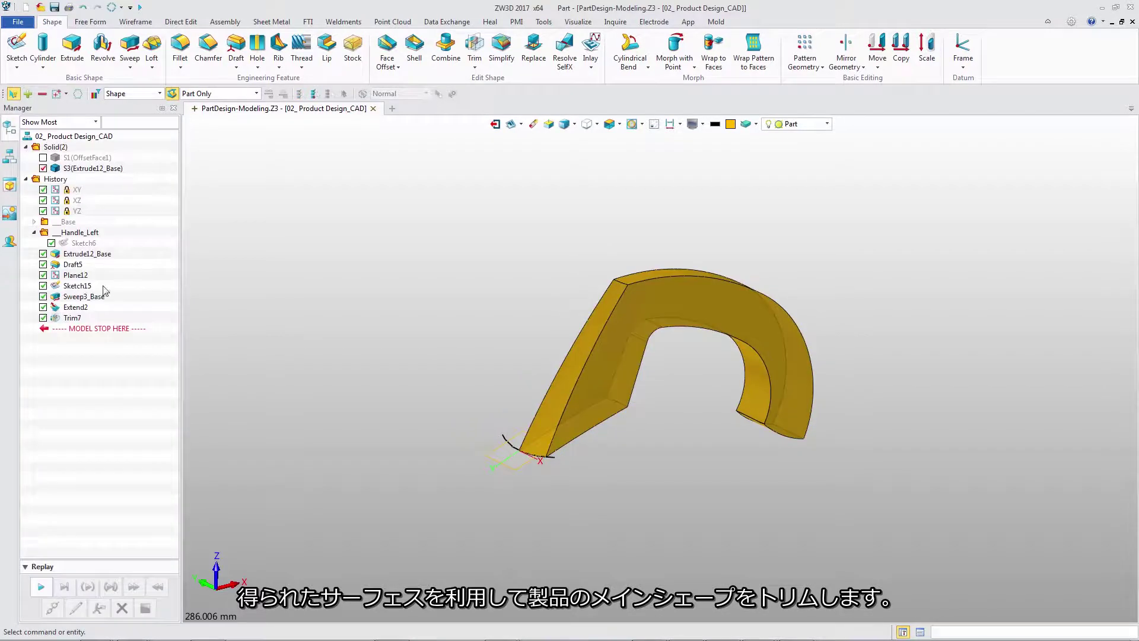
# Blank Sketch15 and set up a radius-14 fillet on the top and inner arch edges.
pyautogui.rightClick(74, 285)
pyautogui.click(113, 297)
pyautogui.scroll(2, 847, 301)
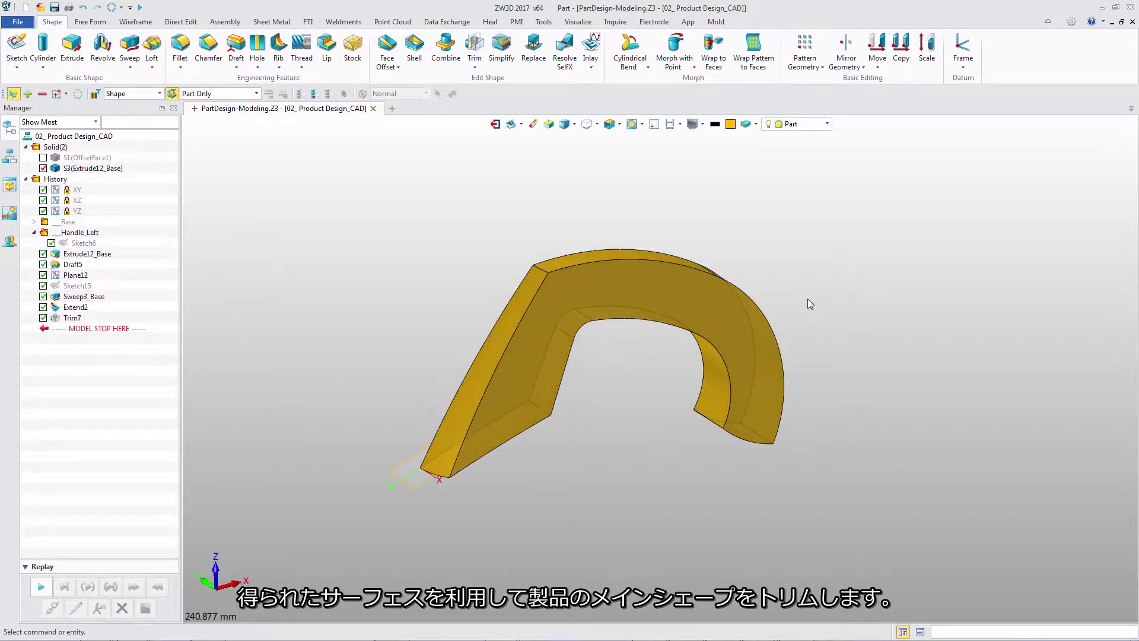
pyautogui.rightClick(601, 260)
pyautogui.click(625, 287)
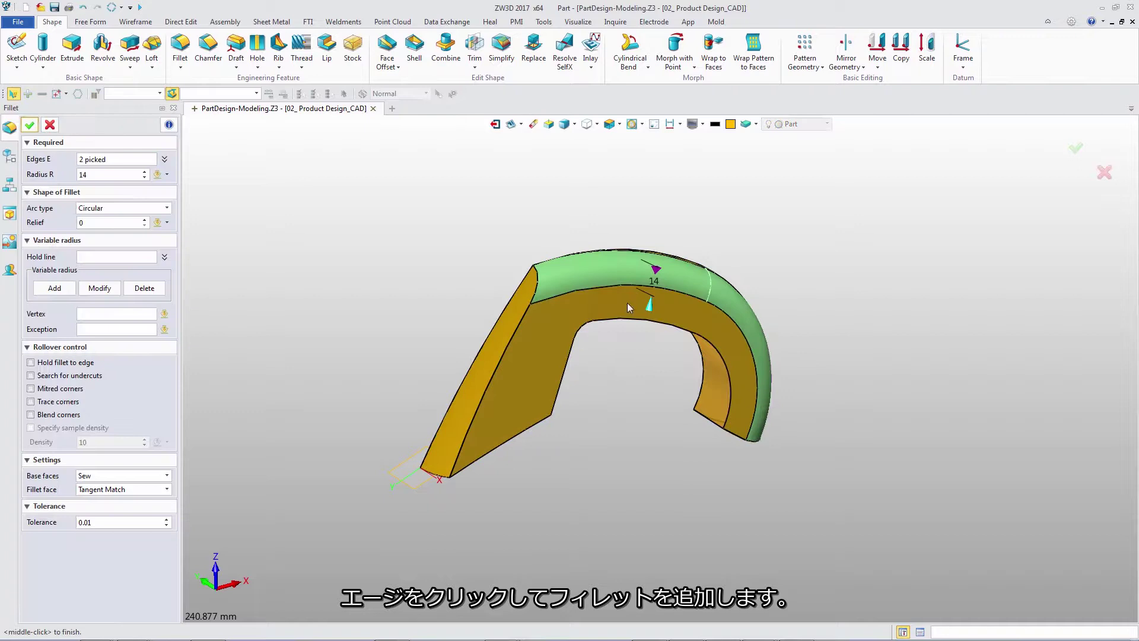
pyautogui.click(623, 322)
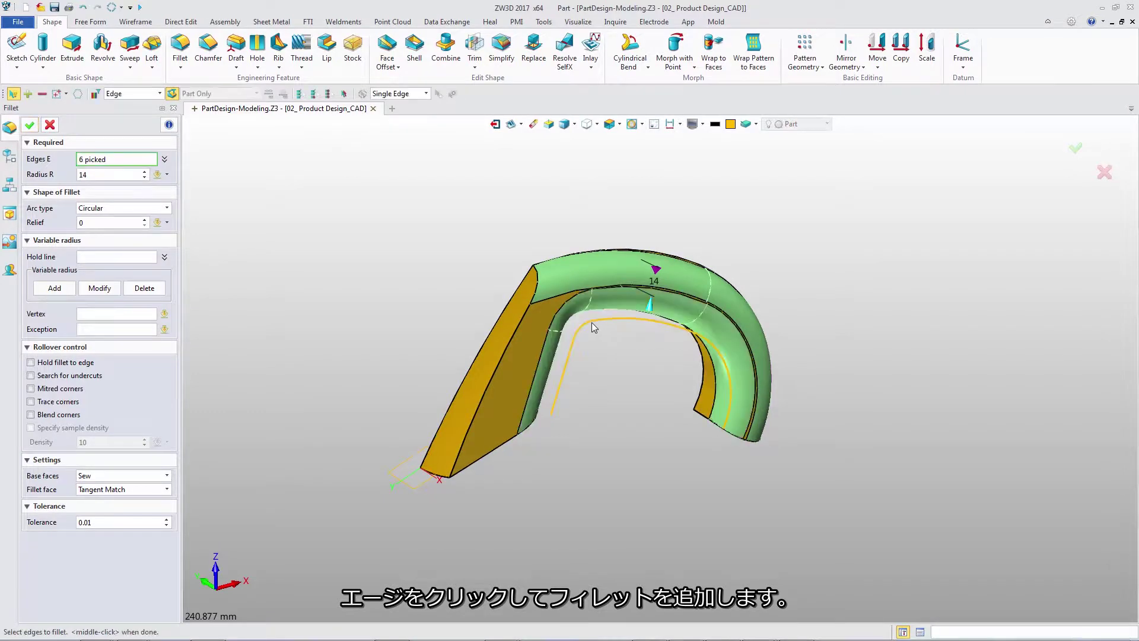
# Apply the radius-14 fillet and shell the part at -3 with three open faces.
pyautogui.click(28, 125)
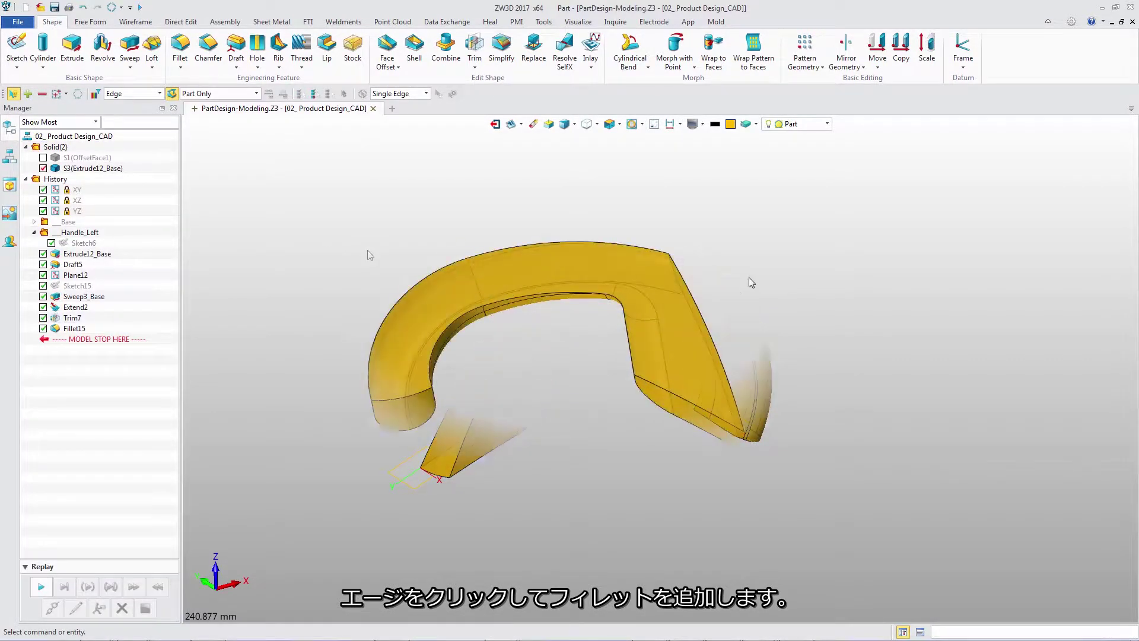
pyautogui.click(416, 46)
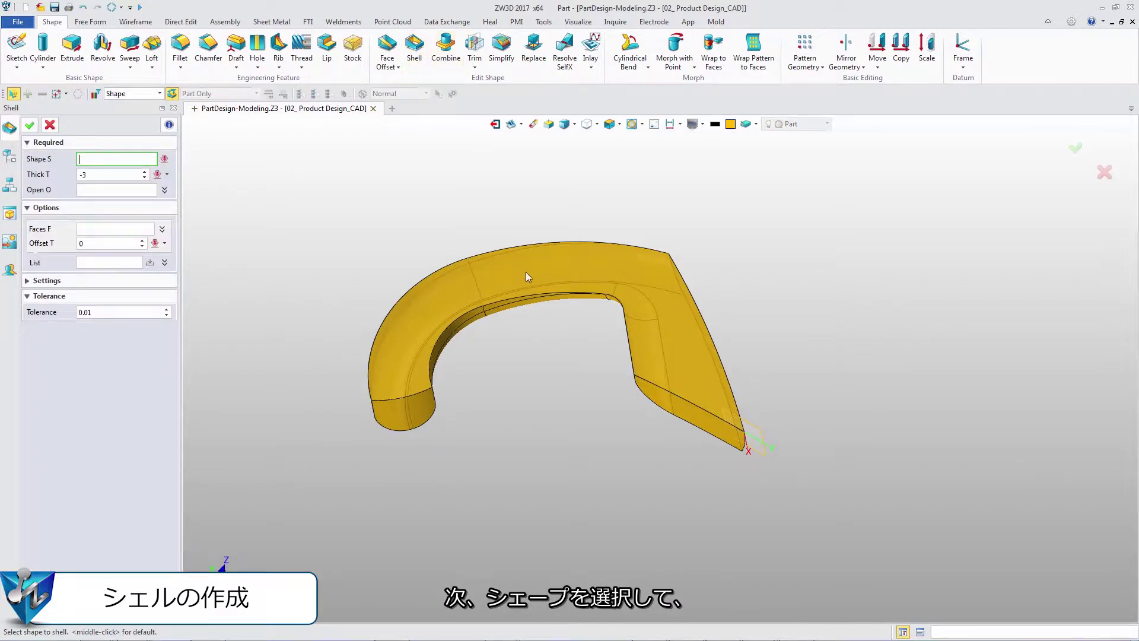
pyautogui.click(526, 272)
pyautogui.write('-3')
pyautogui.press('Return')
pyautogui.click(529, 267)
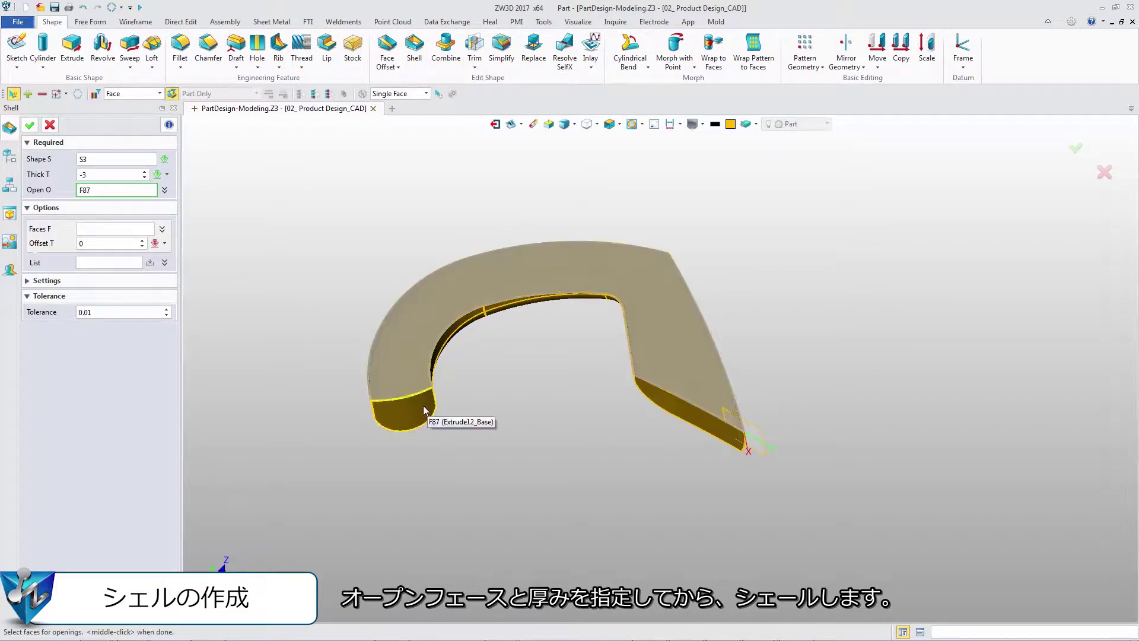
pyautogui.click(687, 427)
pyautogui.middleClick(546, 381)
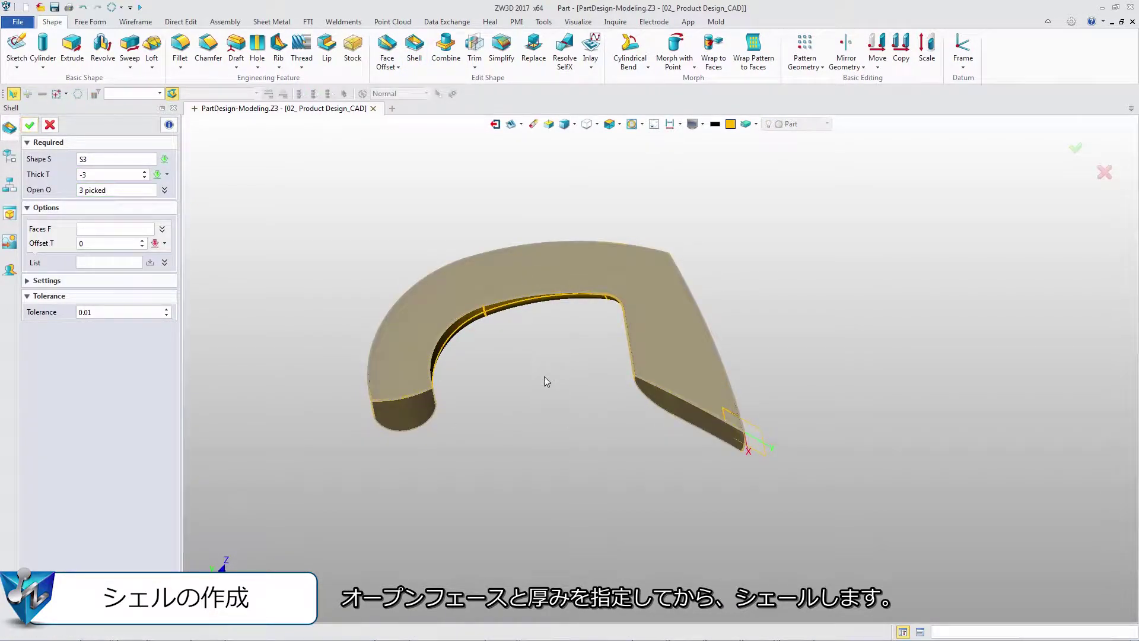
pyautogui.middleClick(547, 381)
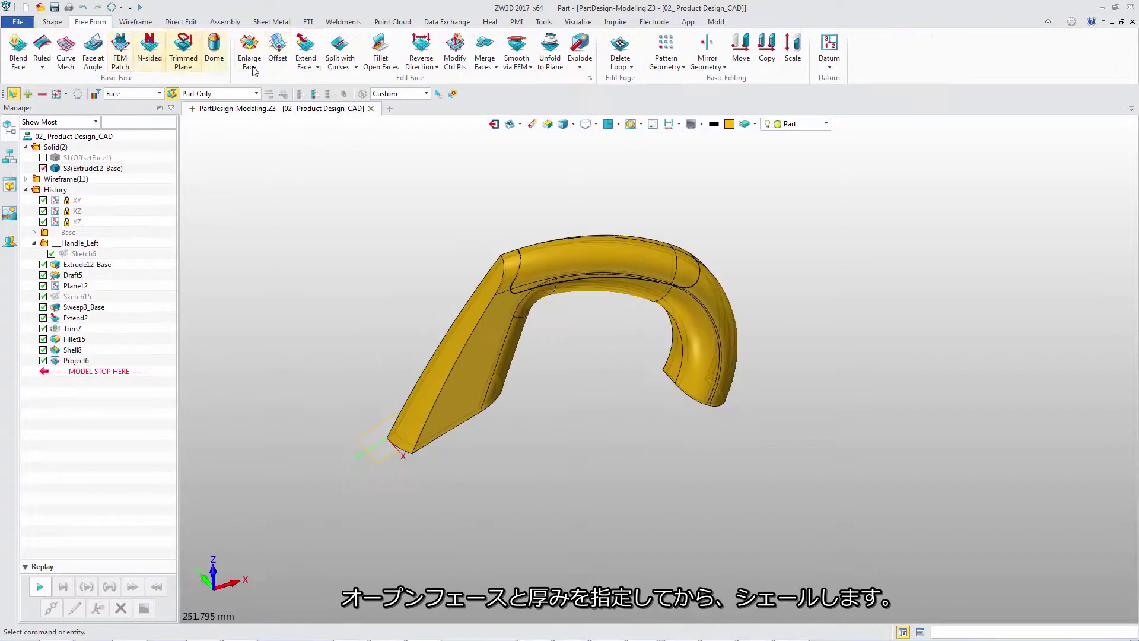
# Split 13 faces of the part with 11 projected curves.
pyautogui.click(339, 48)
pyautogui.click(596, 245)
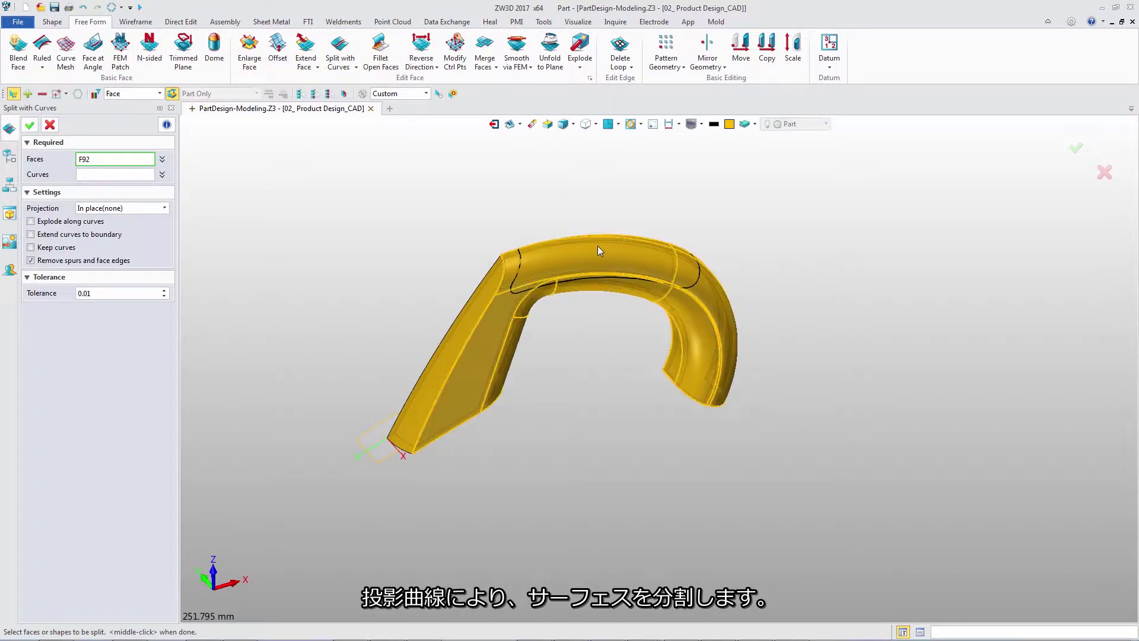
pyautogui.middleClick(597, 246)
pyautogui.click(519, 258)
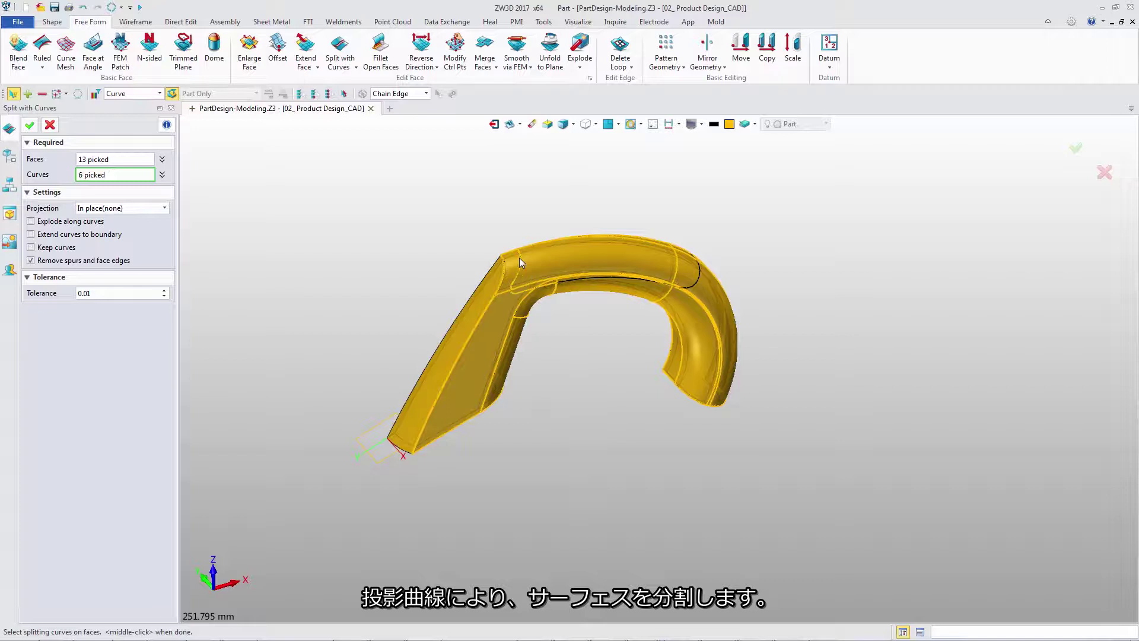
pyautogui.middleClick(577, 187)
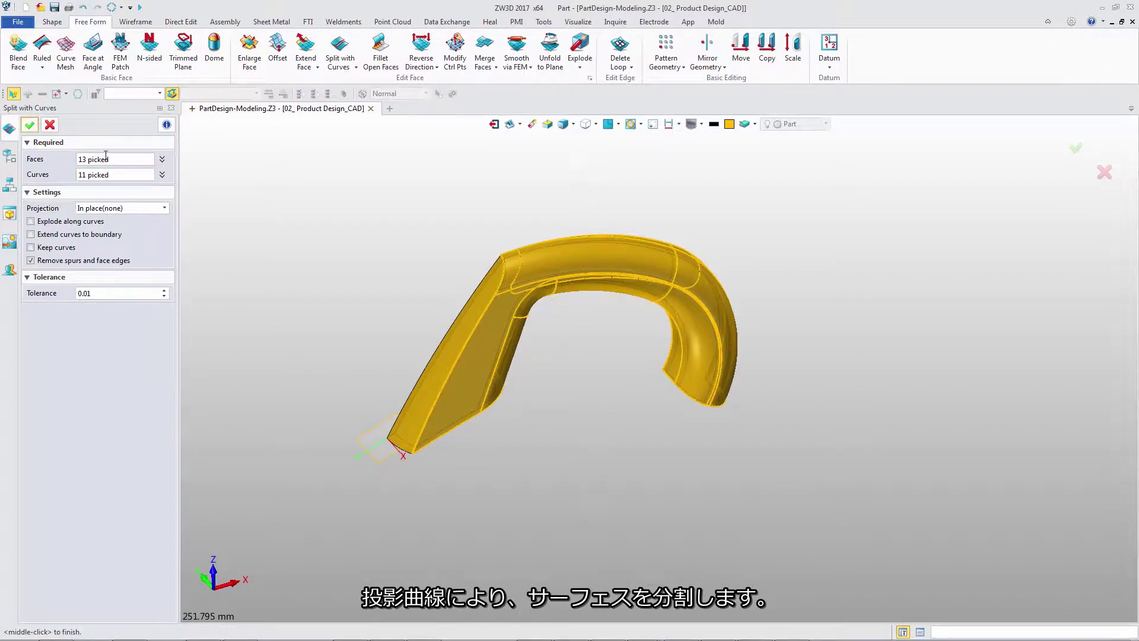
pyautogui.click(30, 125)
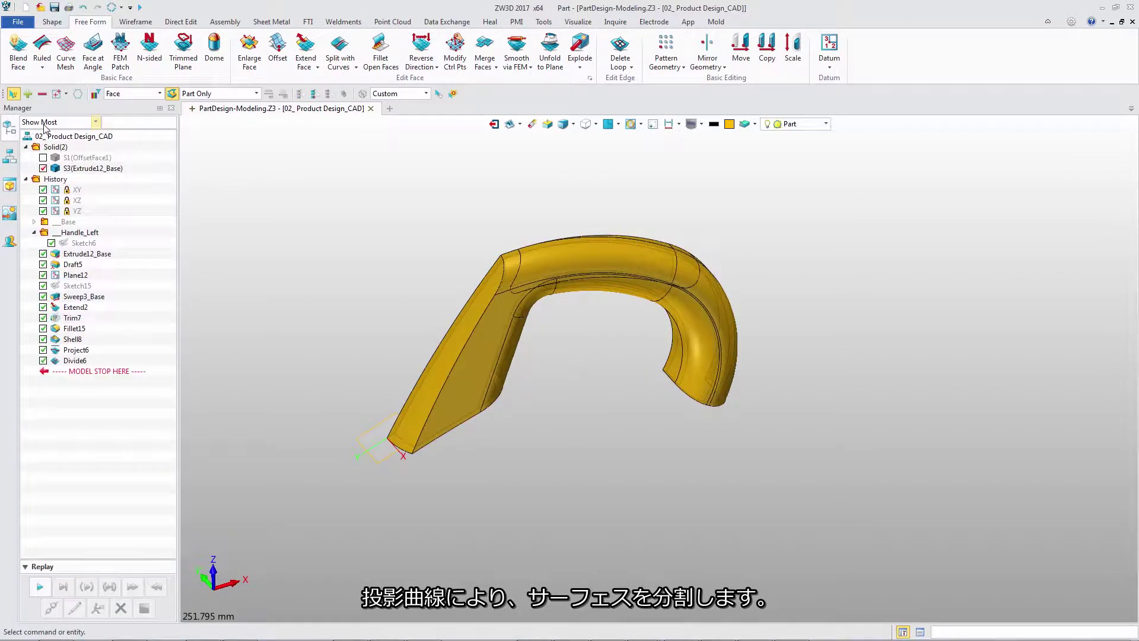
pyautogui.click(180, 22)
# Offset the seven middle band faces by -1.5 using the Single Face filter.
pyautogui.click(88, 49)
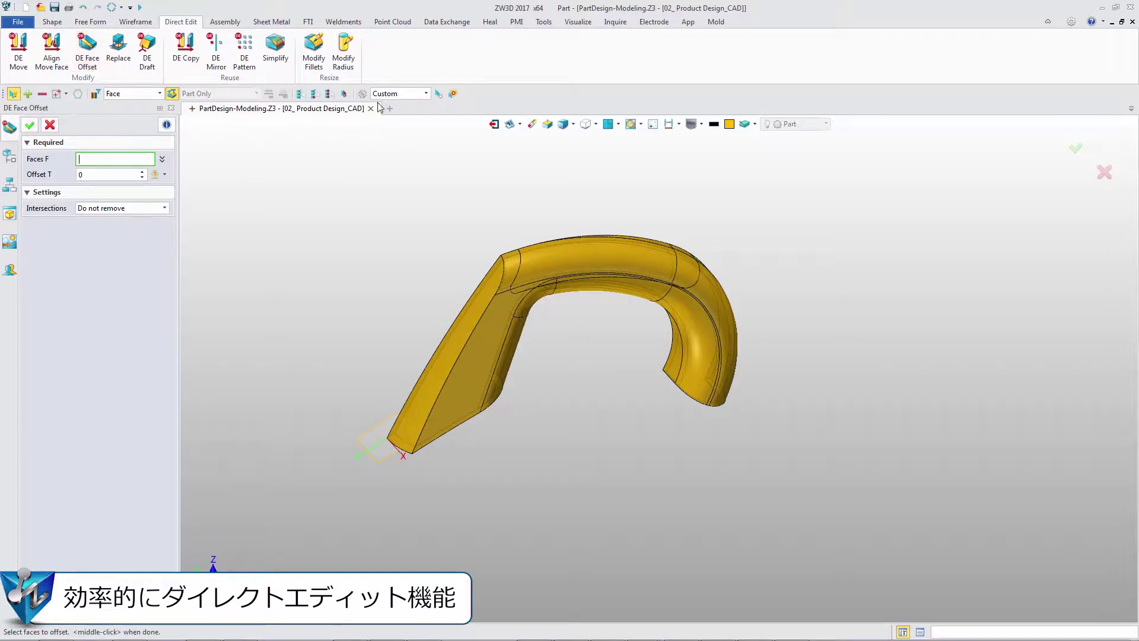
pyautogui.click(400, 93)
pyautogui.click(392, 114)
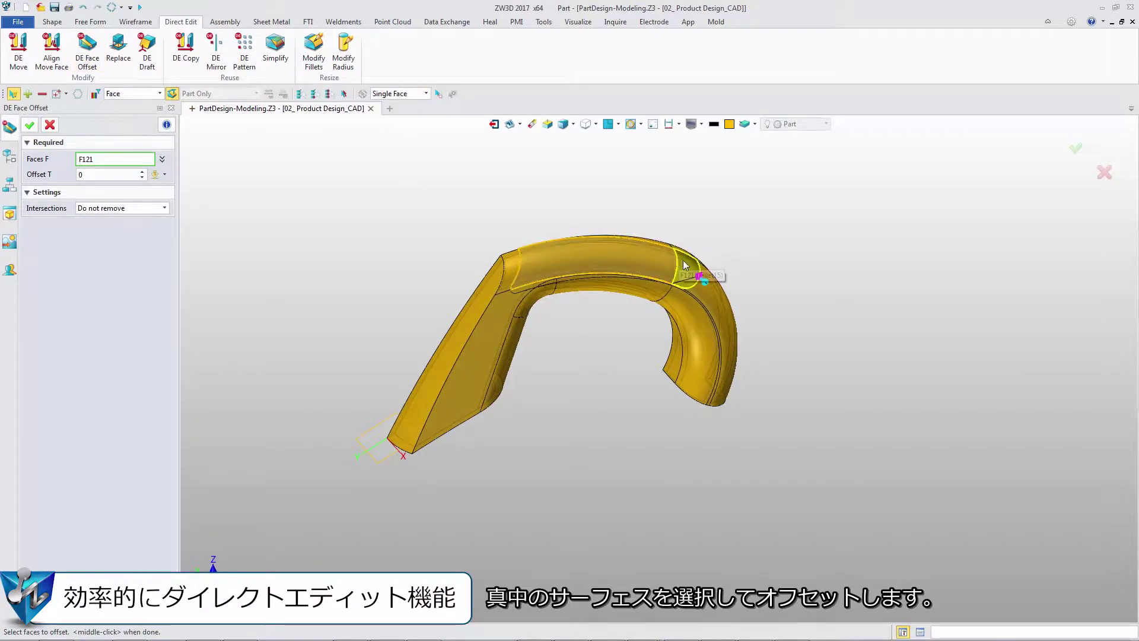
pyautogui.click(641, 278)
pyautogui.click(556, 281)
pyautogui.click(532, 283)
pyautogui.middleClick(396, 219)
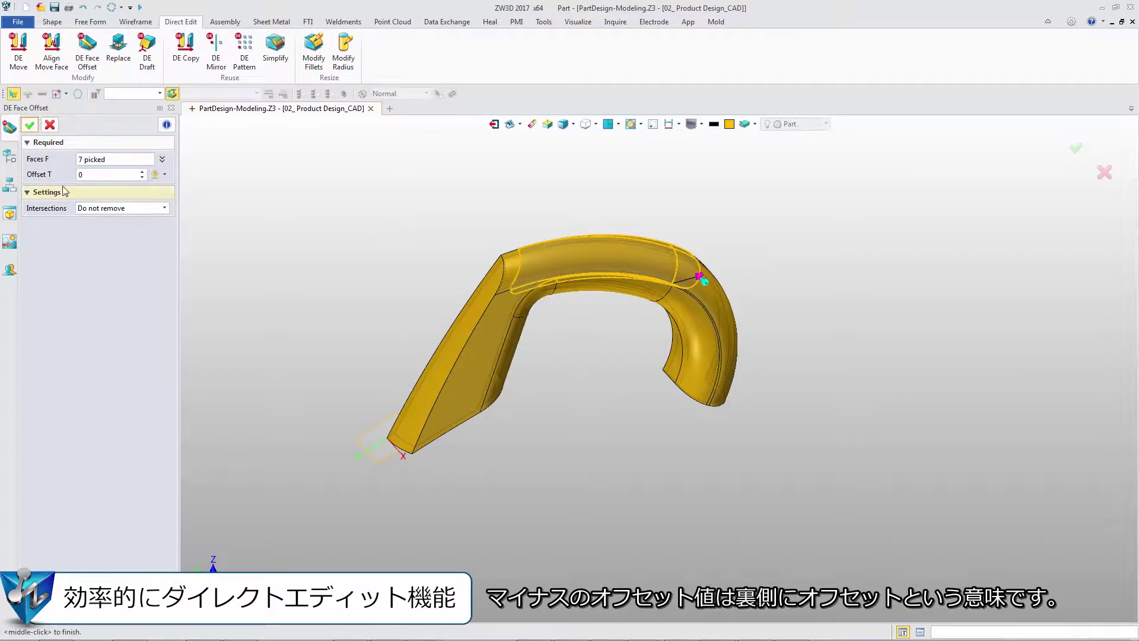
pyautogui.click(94, 175)
pyautogui.write('-1.5')
pyautogui.press('Return')
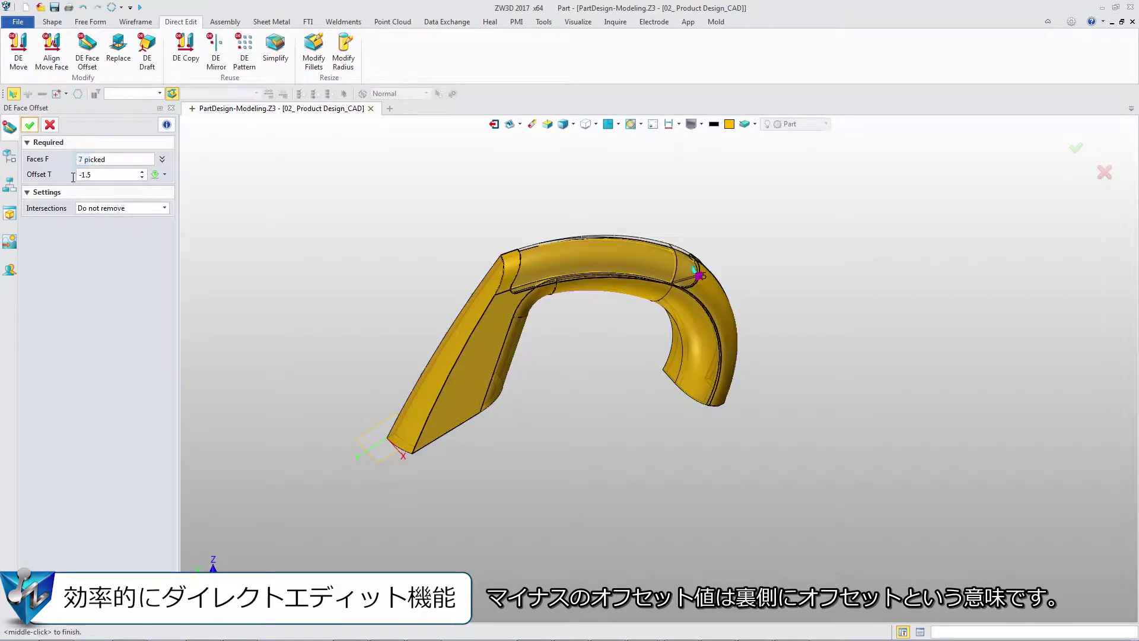
pyautogui.click(29, 127)
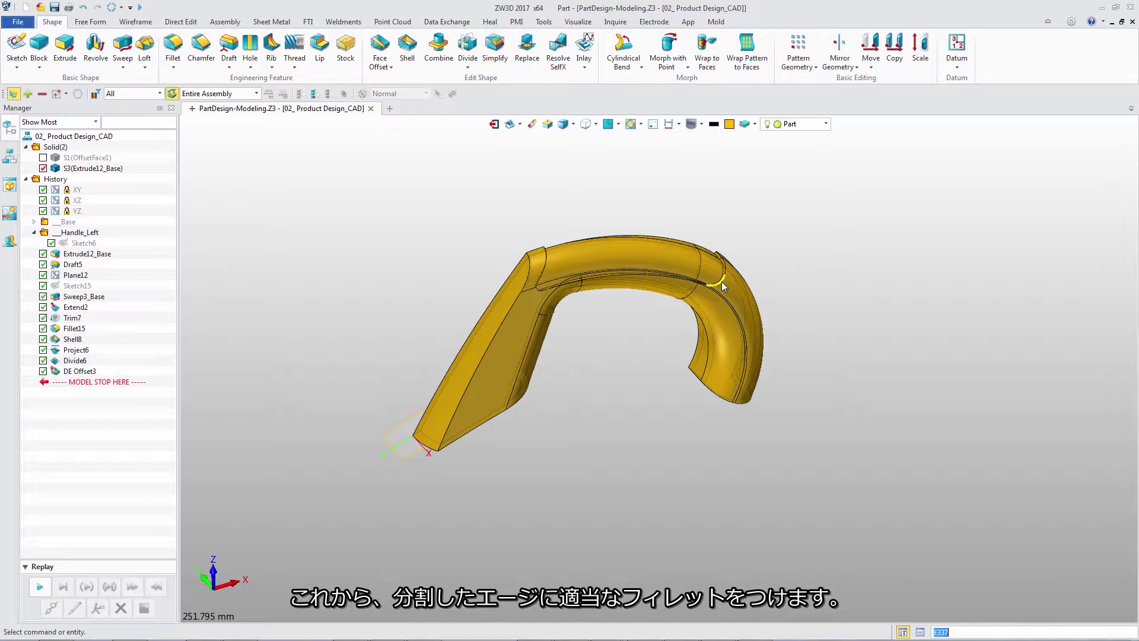
# Round the 12 split edges with a 0.5 fillet and show the S1 body.
pyautogui.rightClick(722, 281)
pyautogui.click(739, 307)
pyautogui.click(740, 307)
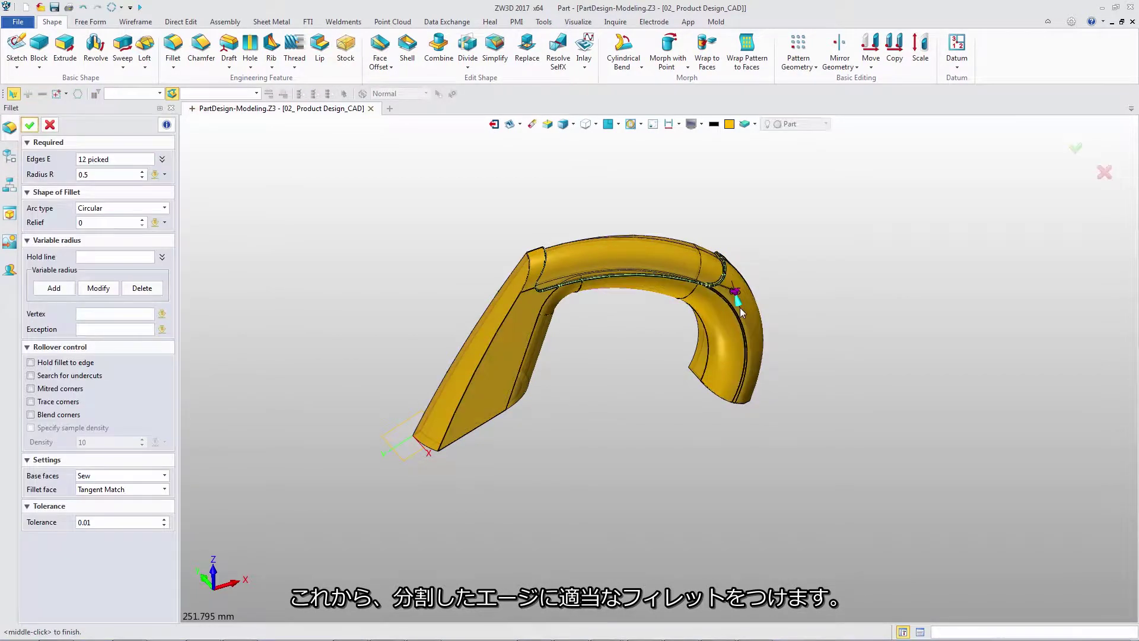
pyautogui.click(30, 127)
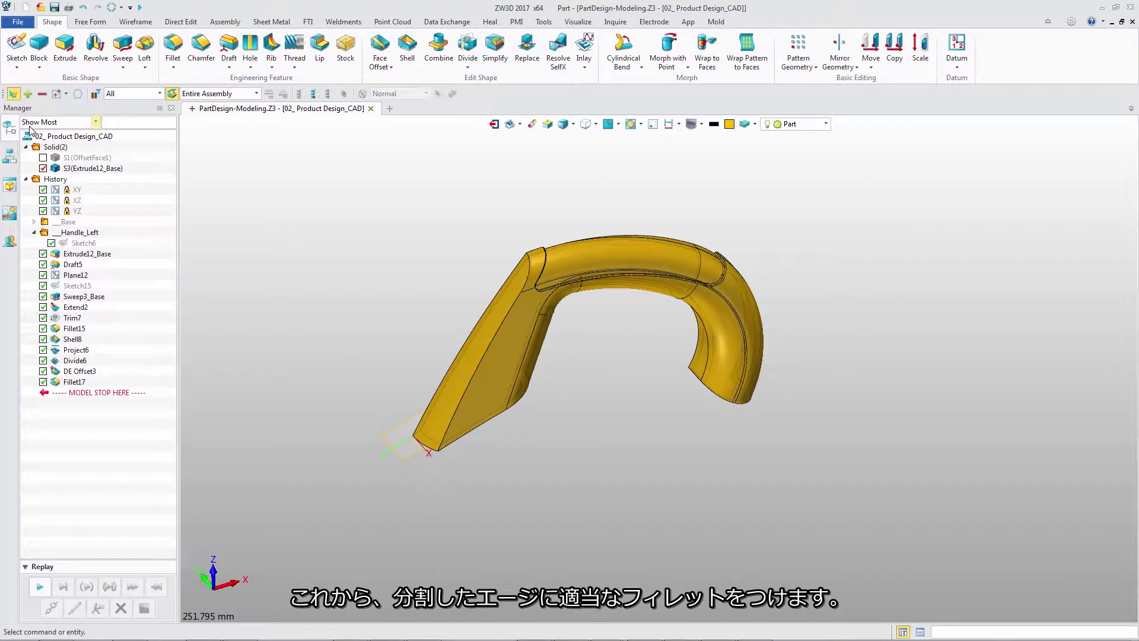
pyautogui.moveTo(386, 296); pyautogui.dragTo(427, 245, button='middle')
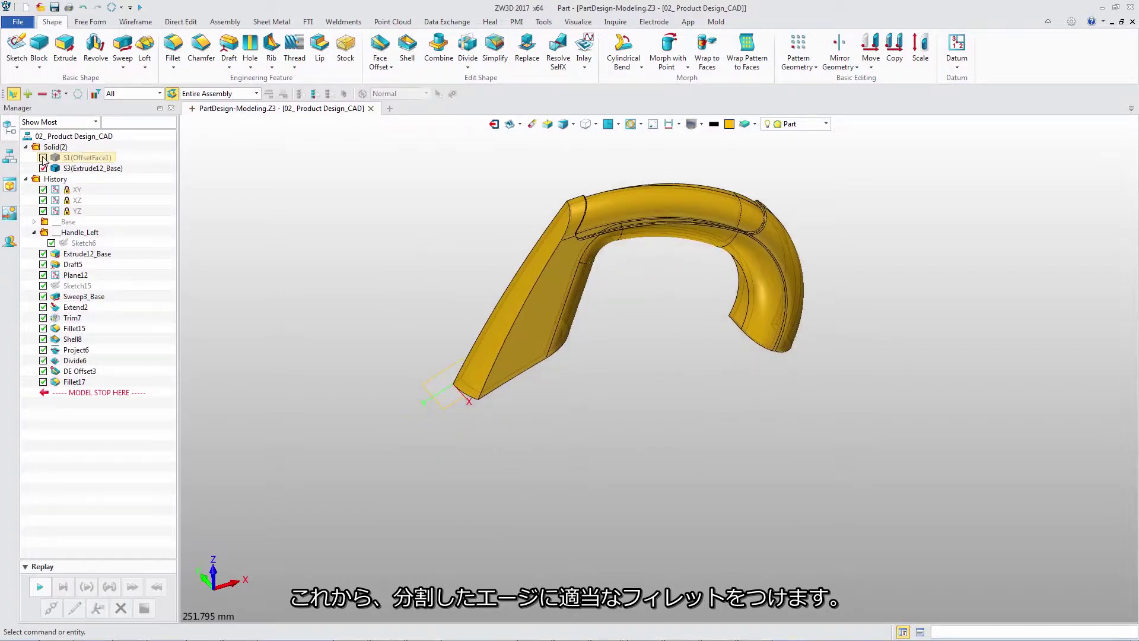
pyautogui.click(43, 158)
# Mirror the handle and base across the XZ plane.
pyautogui.click(839, 47)
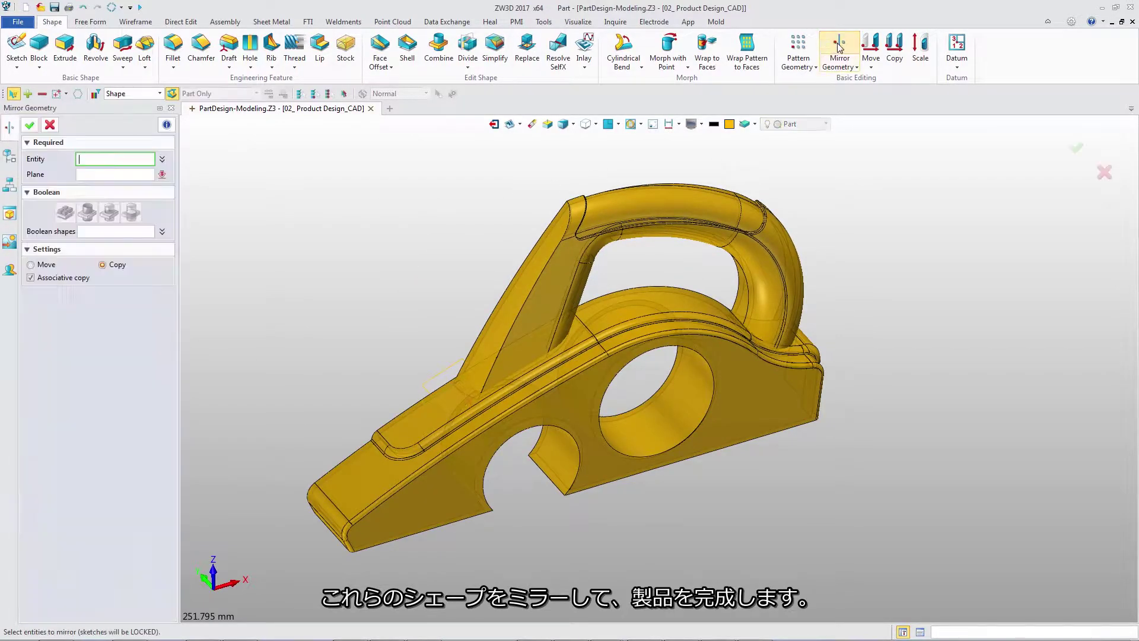
pyautogui.click(774, 216)
pyautogui.click(749, 379)
pyautogui.middleClick(377, 384)
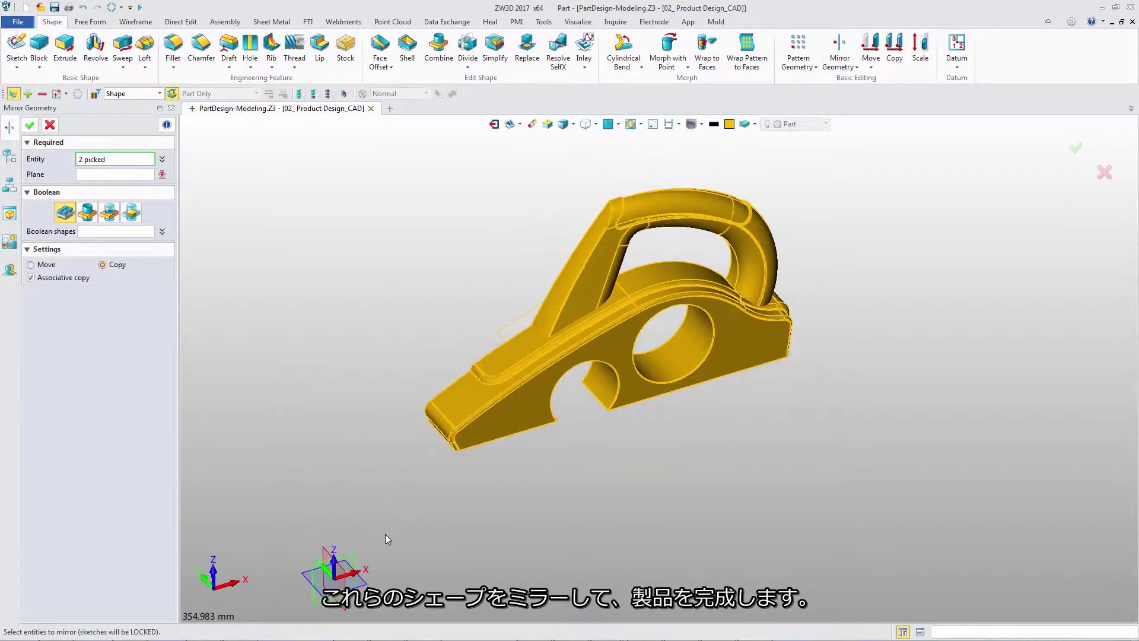
pyautogui.click(353, 556)
pyautogui.click(29, 126)
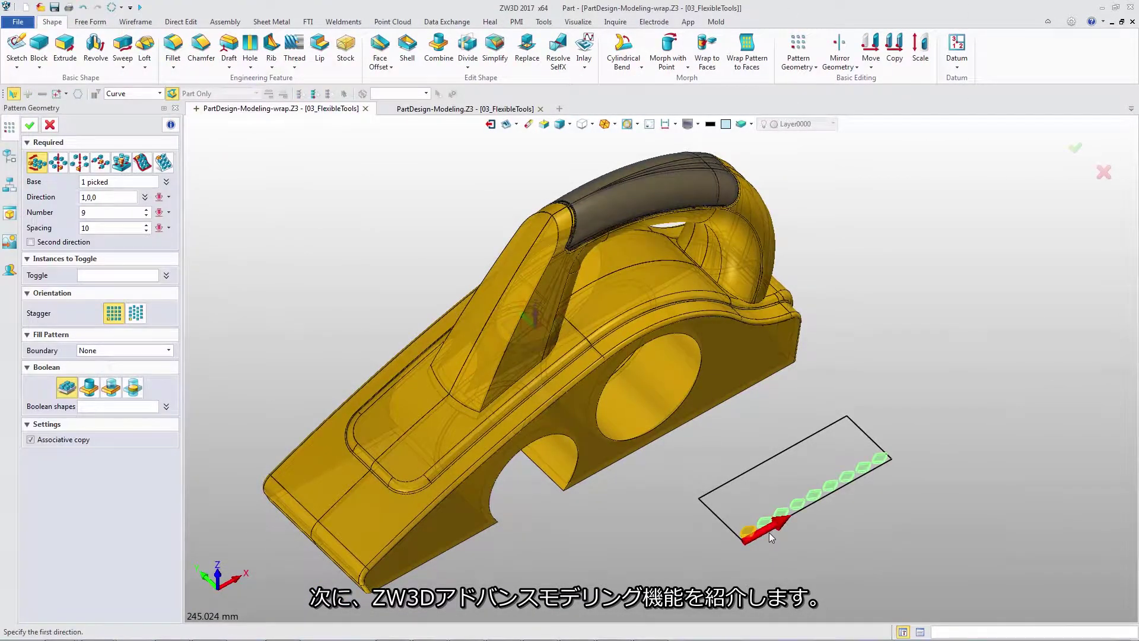
# Add a second pattern direction with 4 instances to the block grid.
pyautogui.click(30, 242)
pyautogui.click(100, 274)
pyautogui.scroll(3, 100, 273)
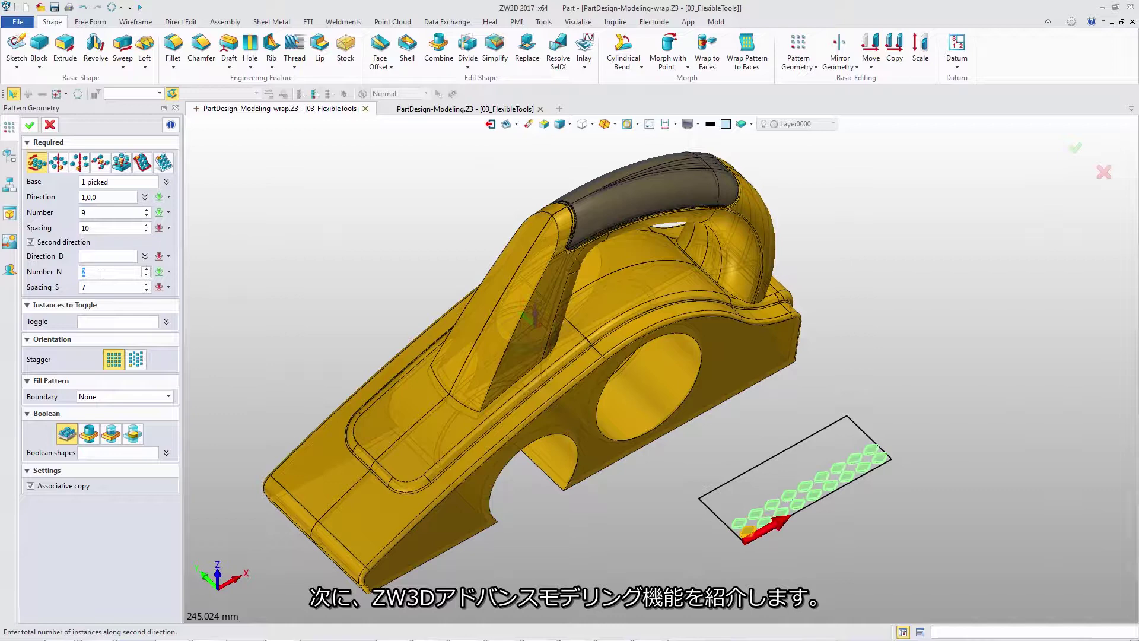
pyautogui.middleClick(216, 280)
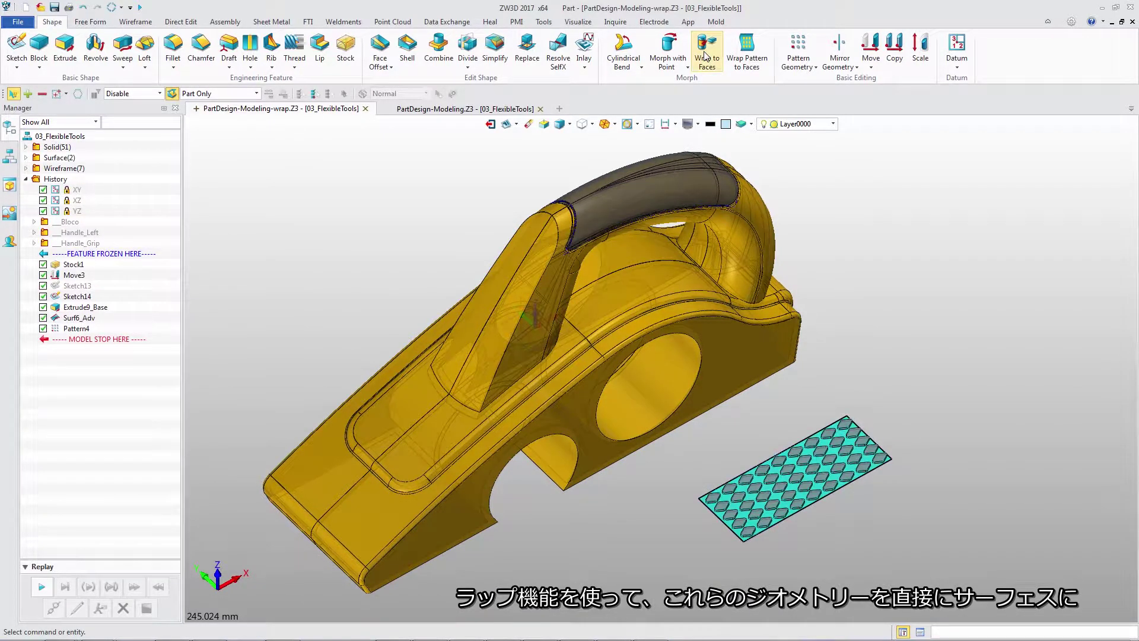
# Wrap the 45 pattern blocks from the flat patch onto the handle's top face.
pyautogui.click(706, 51)
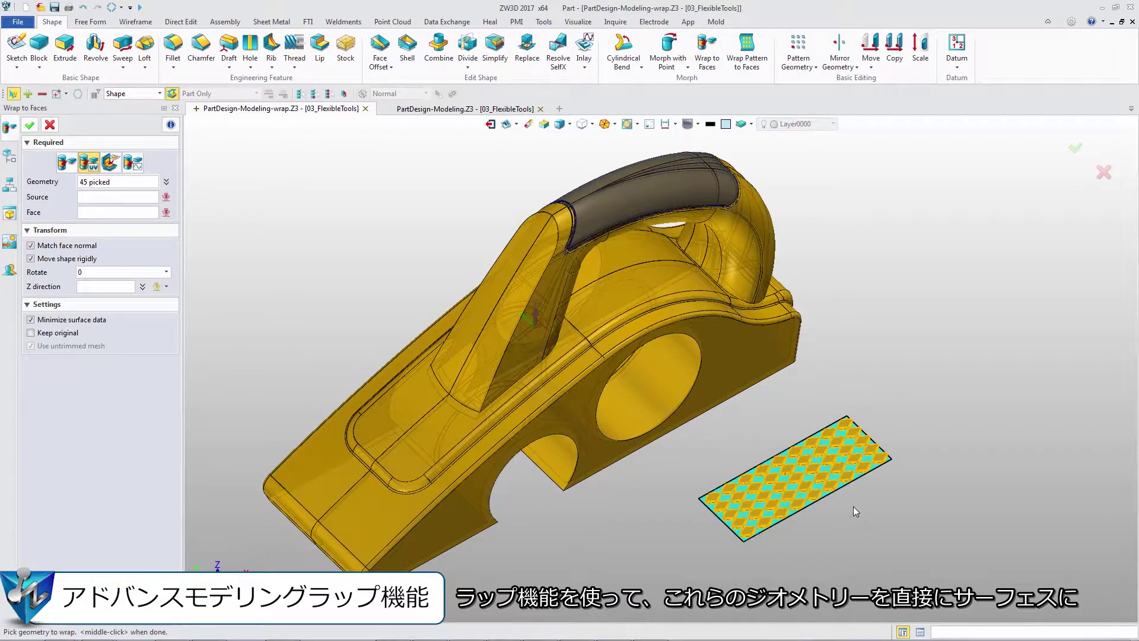
pyautogui.middleClick(853, 506)
pyautogui.click(829, 500)
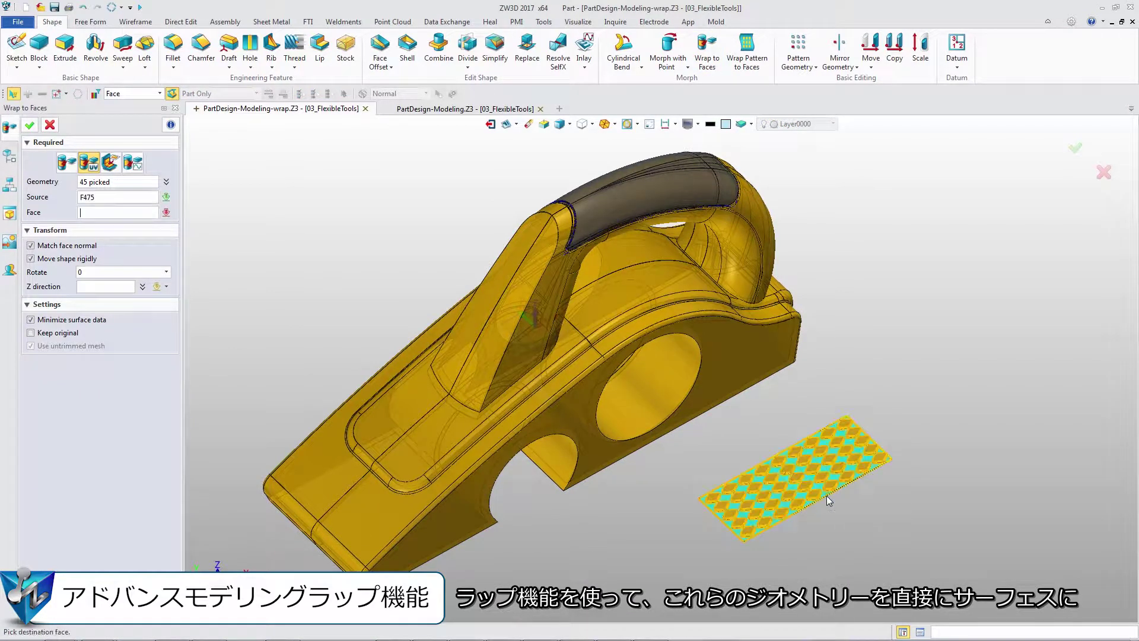
pyautogui.click(584, 242)
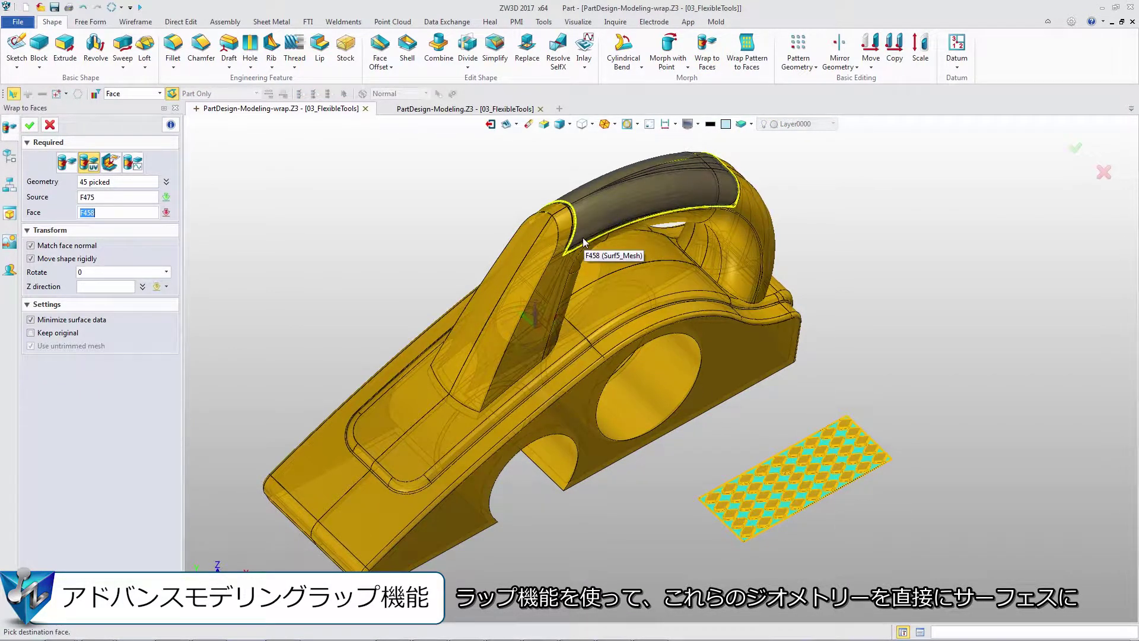
pyautogui.middleClick(297, 235)
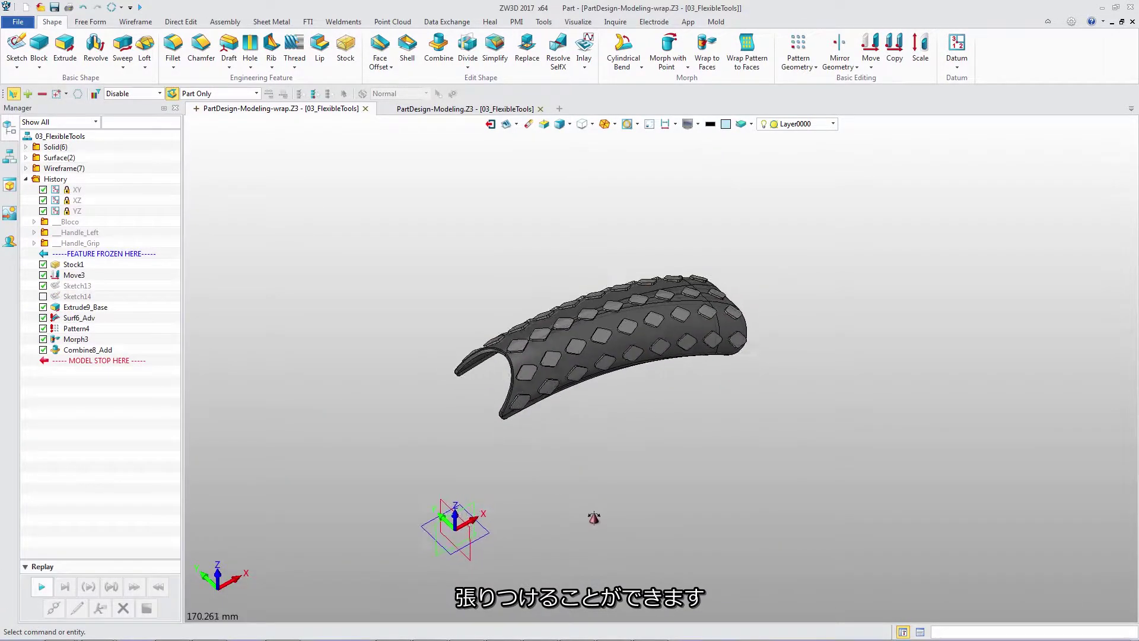
# Orbit the view around the handle with its wrapped grip pattern.
pyautogui.moveTo(569, 545); pyautogui.dragTo(578, 544, button='middle')
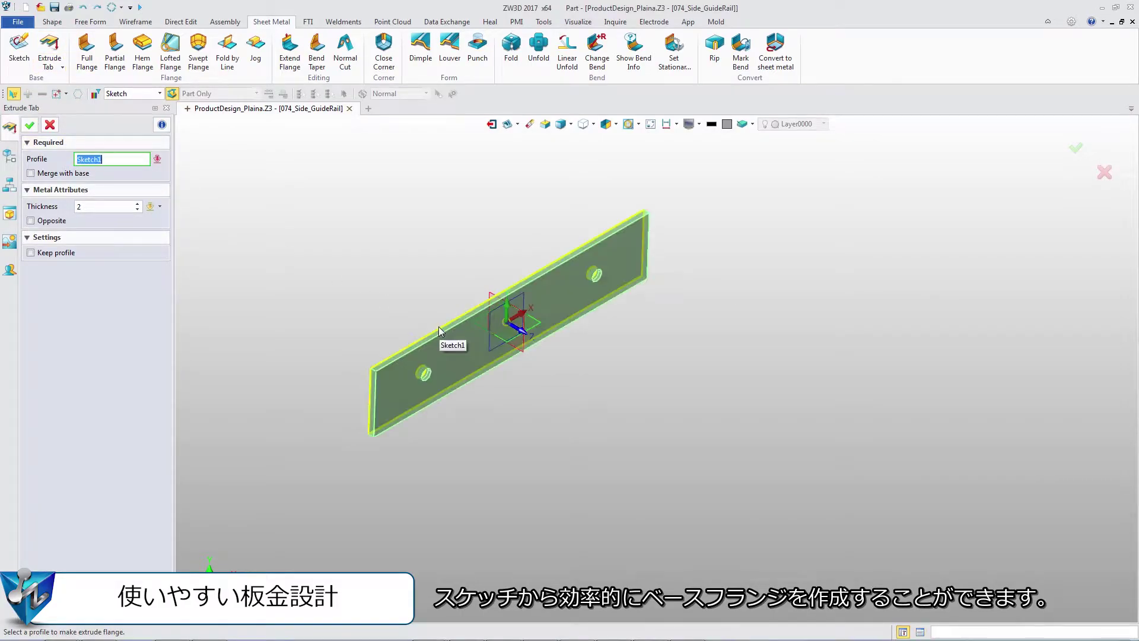
# Create the base tab and add length-6 flanges along the plate's top and bottom edges.
pyautogui.middleClick(436, 322)
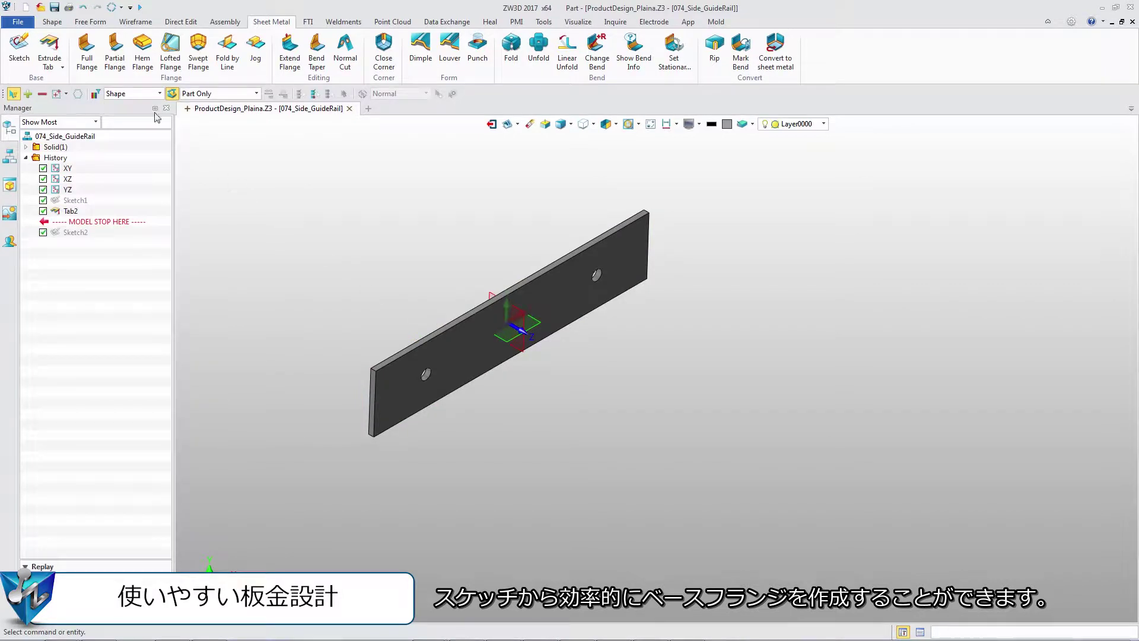
pyautogui.click(86, 49)
pyautogui.click(464, 315)
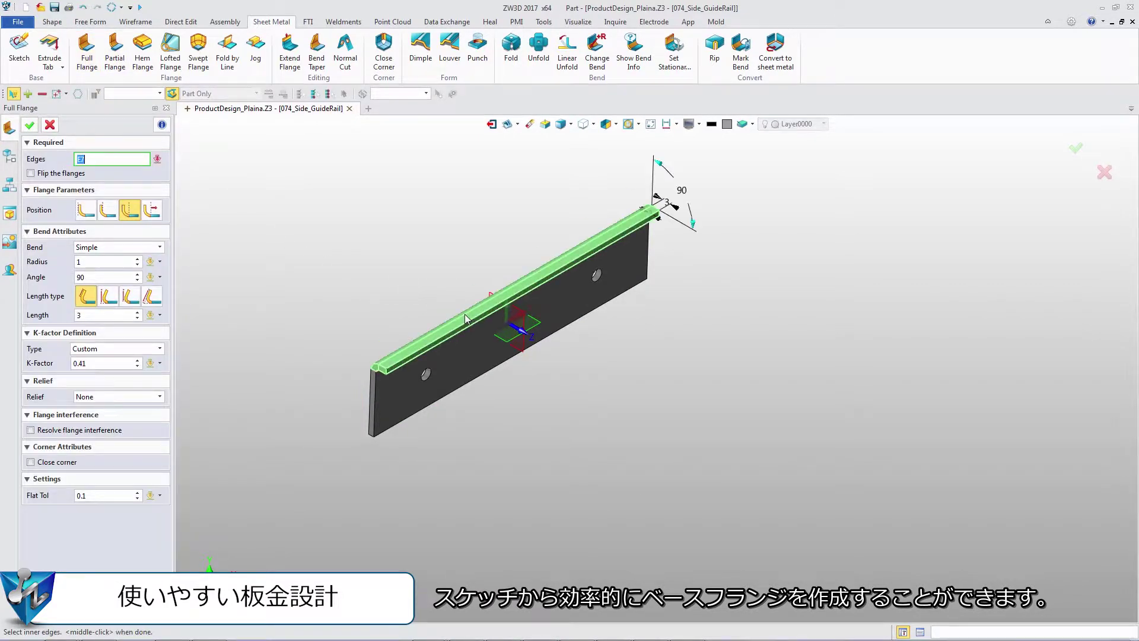
pyautogui.click(499, 364)
pyautogui.middleClick(503, 407)
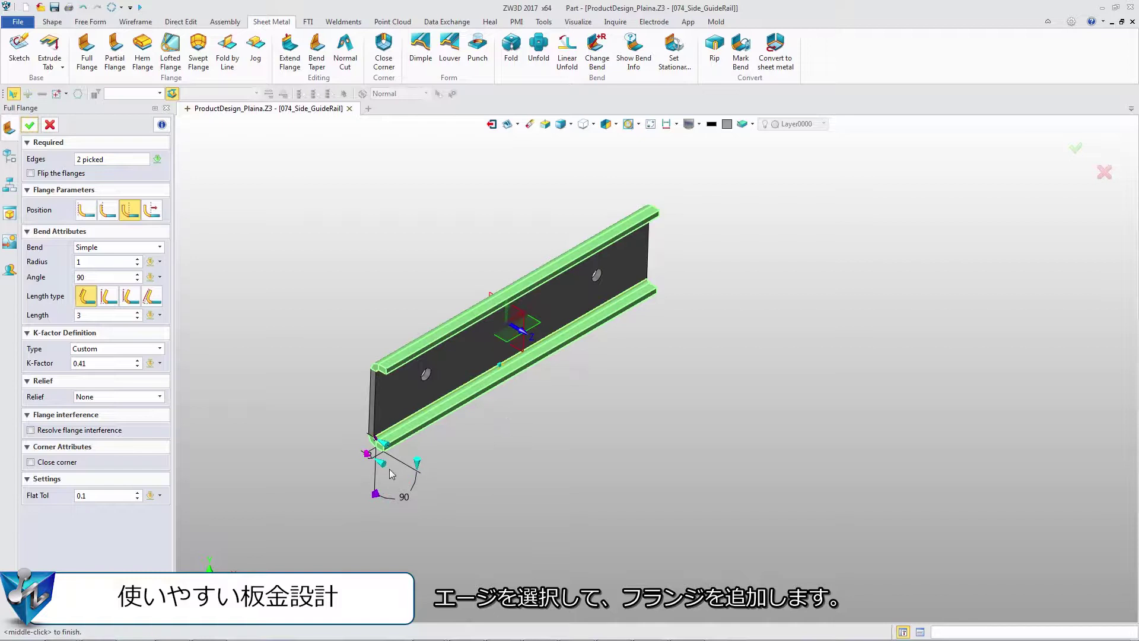
pyautogui.moveTo(381, 463); pyautogui.dragTo(389, 467)
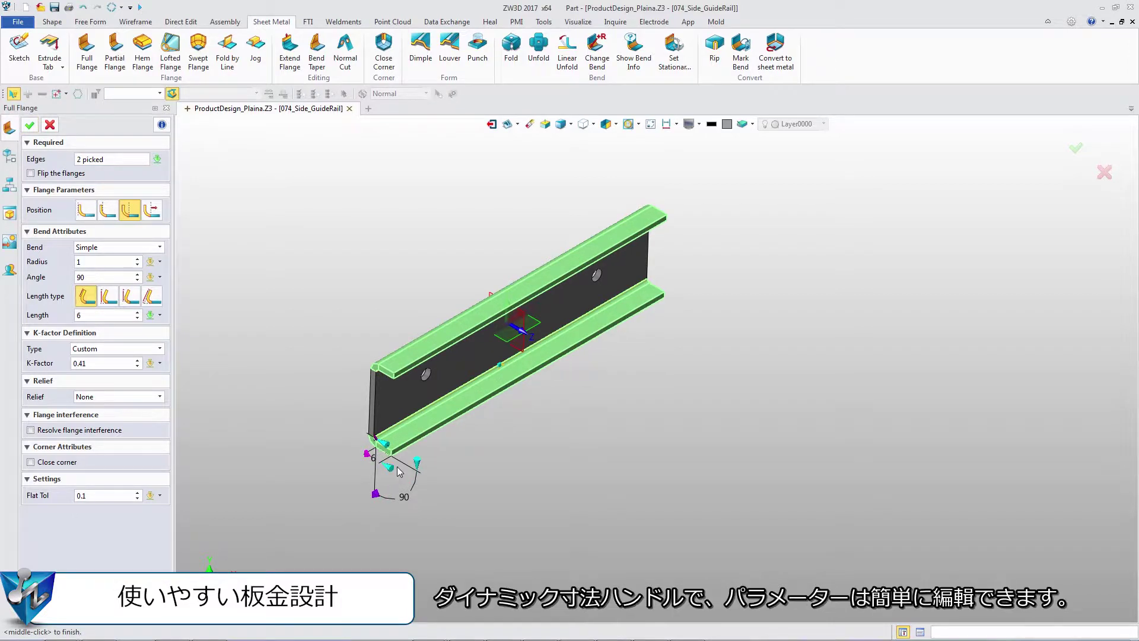
pyautogui.middleClick(490, 461)
# Add 45° flanges on the rail's left and right end edges.
pyautogui.click(376, 412)
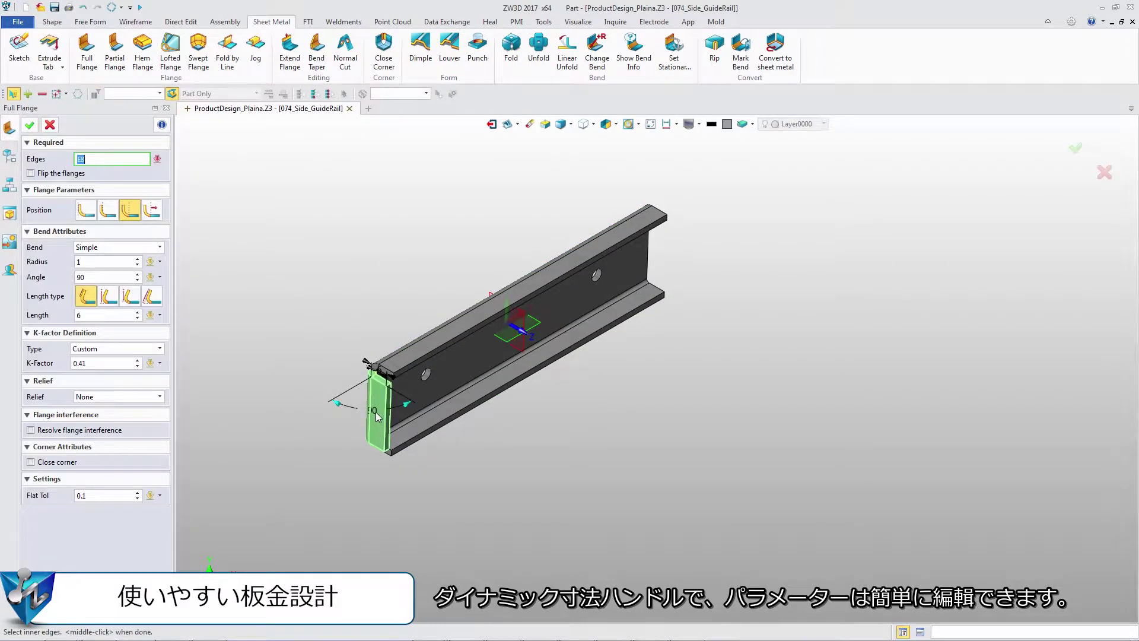
pyautogui.click(648, 264)
pyautogui.click(716, 280)
pyautogui.write('45')
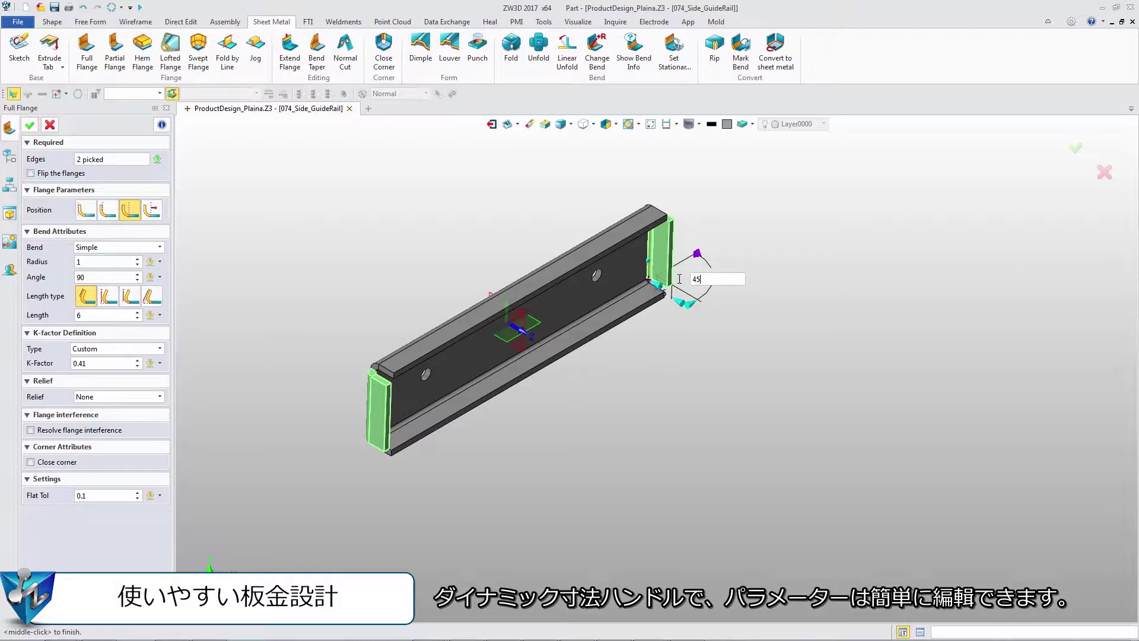
pyautogui.press('Return')
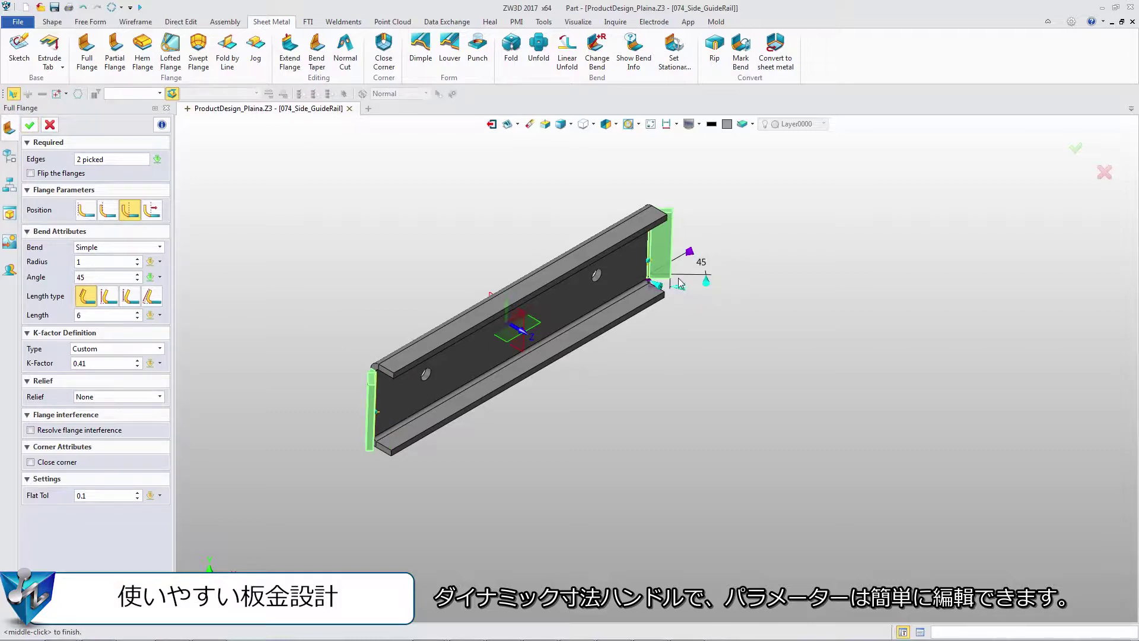
pyautogui.middleClick(713, 372)
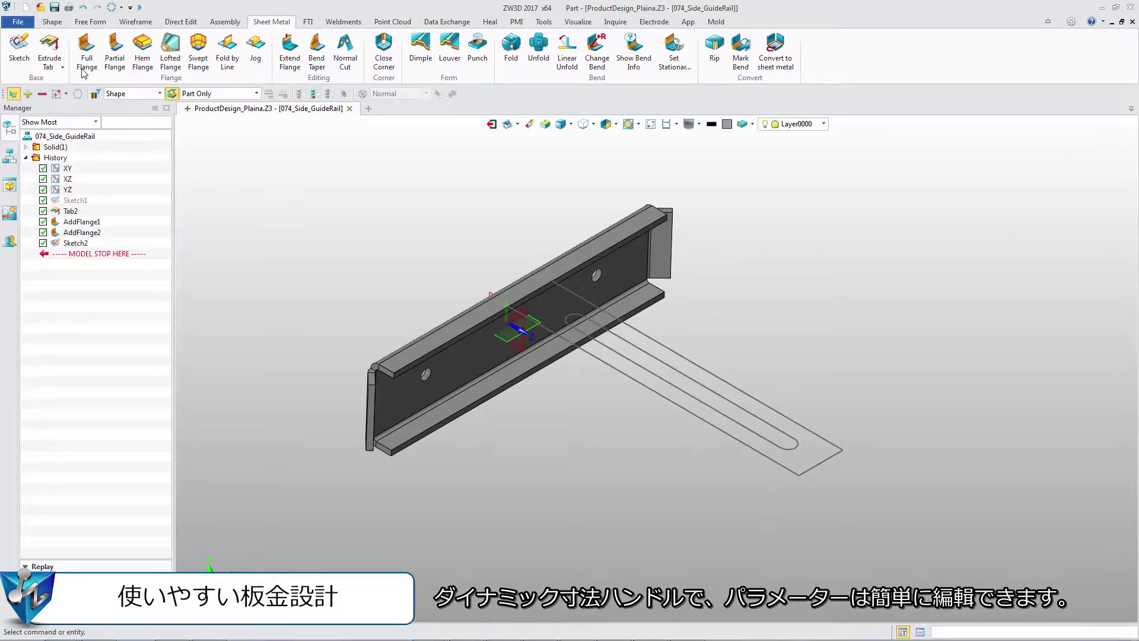
# Extrude a tab from Sketch2 on the opposite side, merged with the rail base.
pyautogui.click(49, 46)
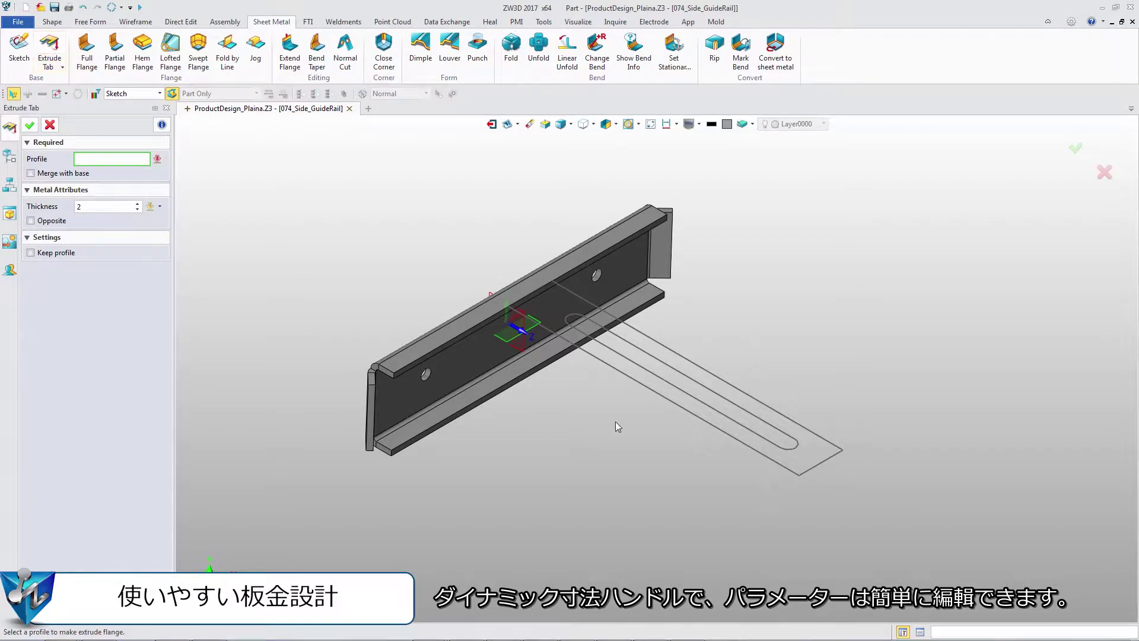
pyautogui.click(678, 409)
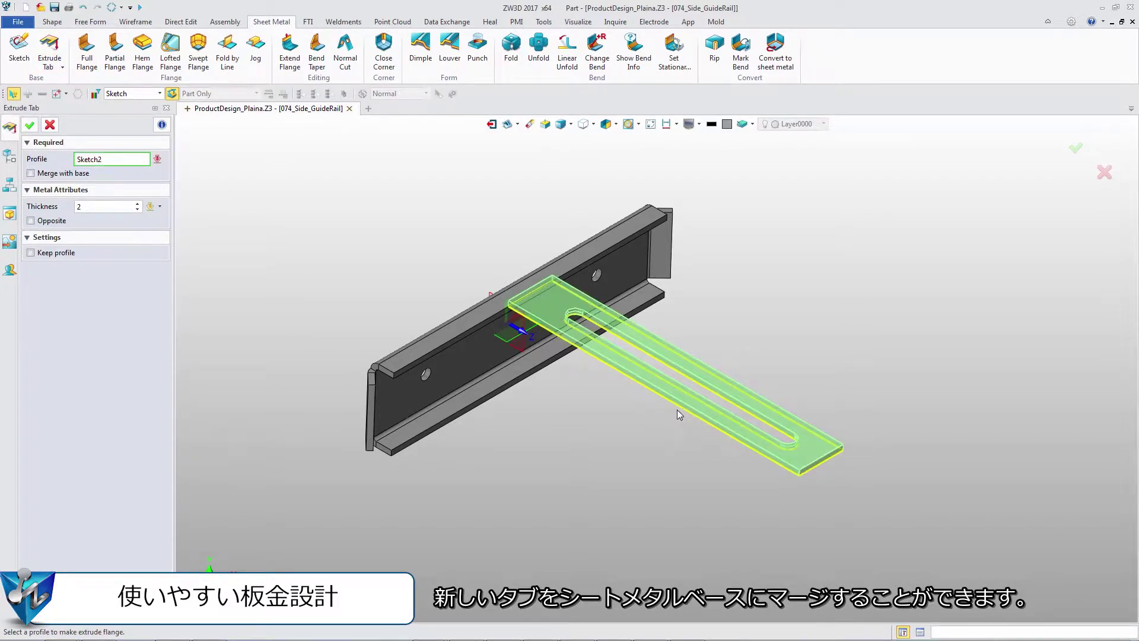
pyautogui.click(59, 223)
pyautogui.click(45, 174)
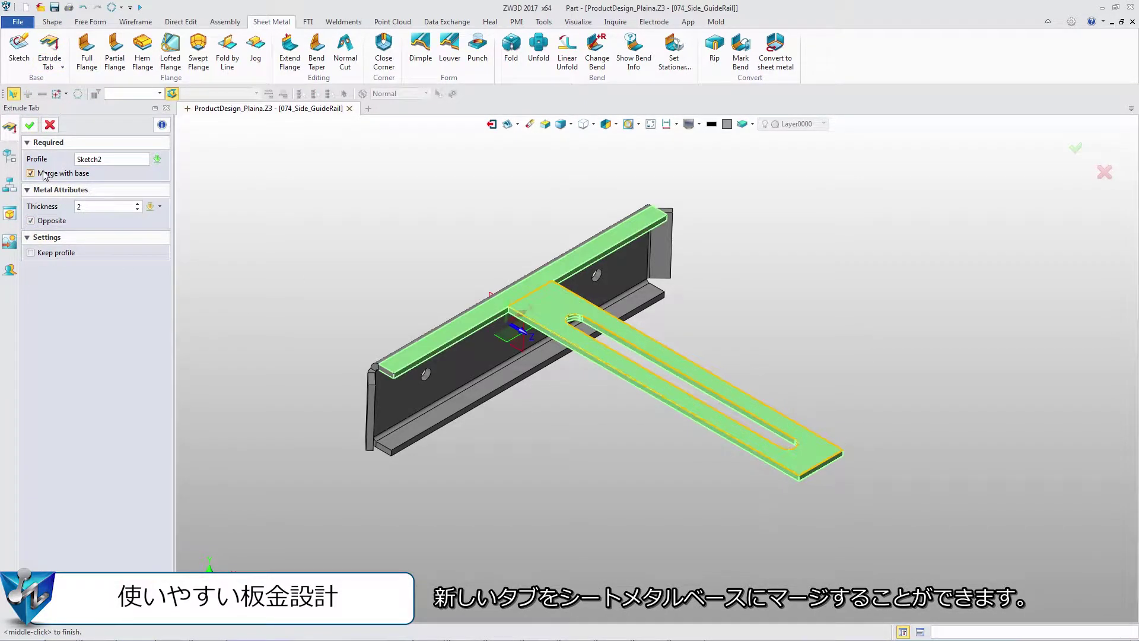
pyautogui.click(29, 125)
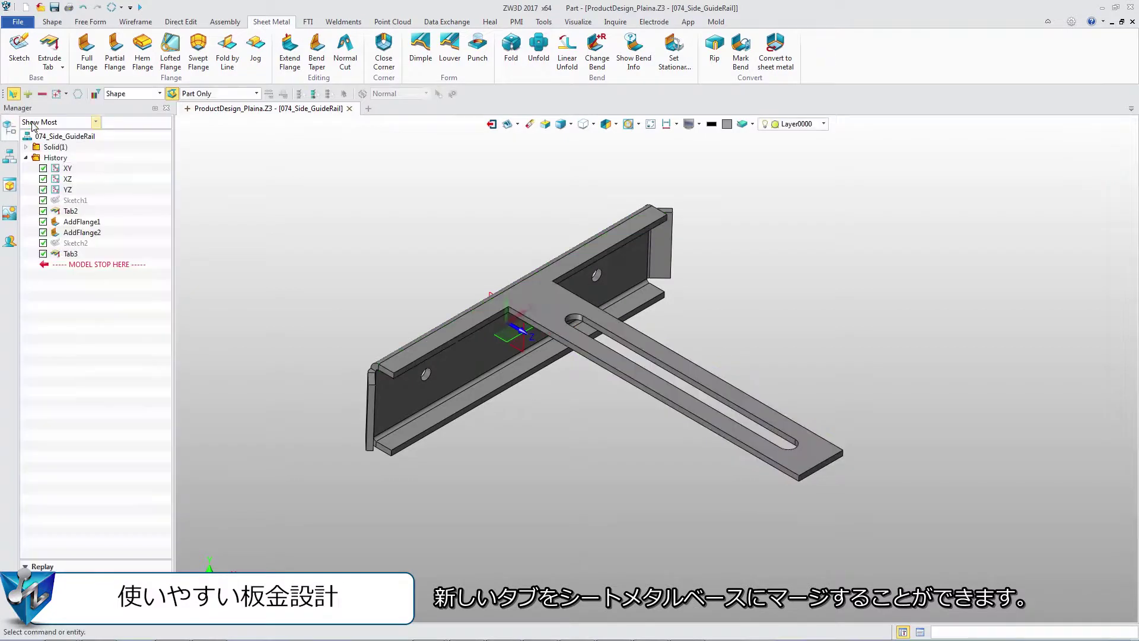
# Add a 45° full flange (AddFlange3) along the arm edge.
pyautogui.click(87, 48)
pyautogui.click(813, 430)
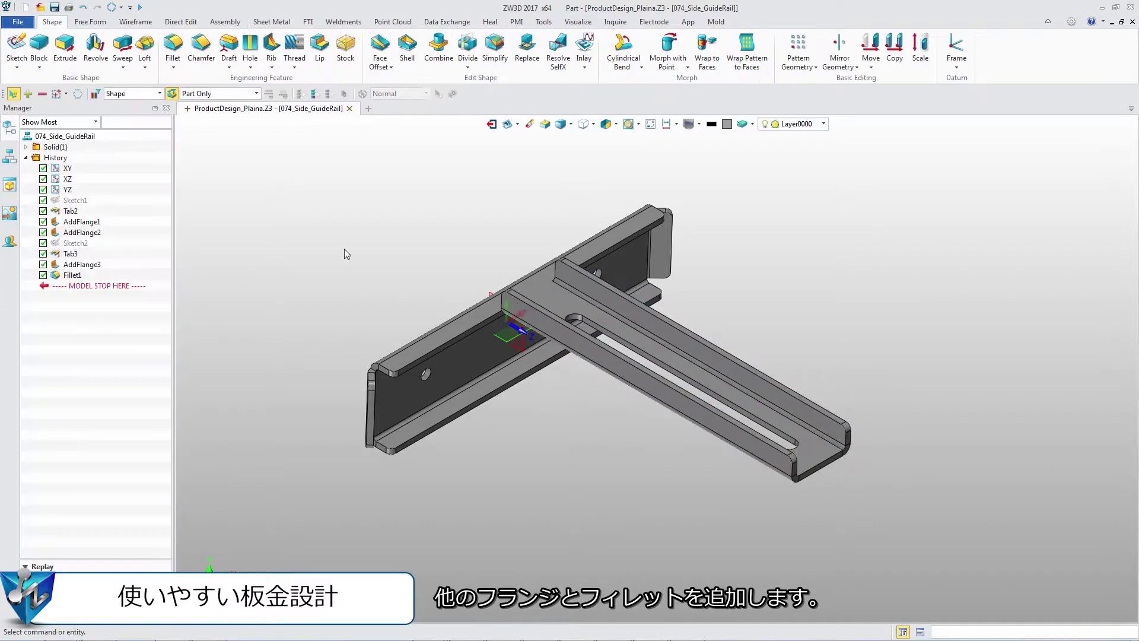
pyautogui.click(271, 22)
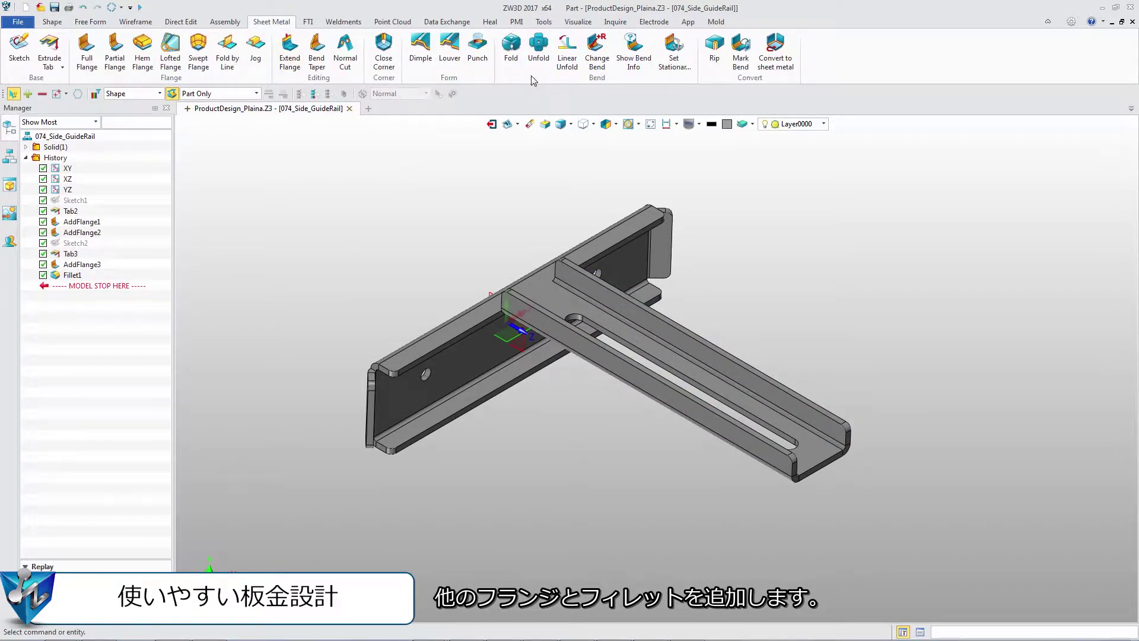
# Unfold the guide rail, keeping the picked flange face stationary.
pyautogui.click(538, 47)
pyautogui.click(572, 311)
pyautogui.click(129, 191)
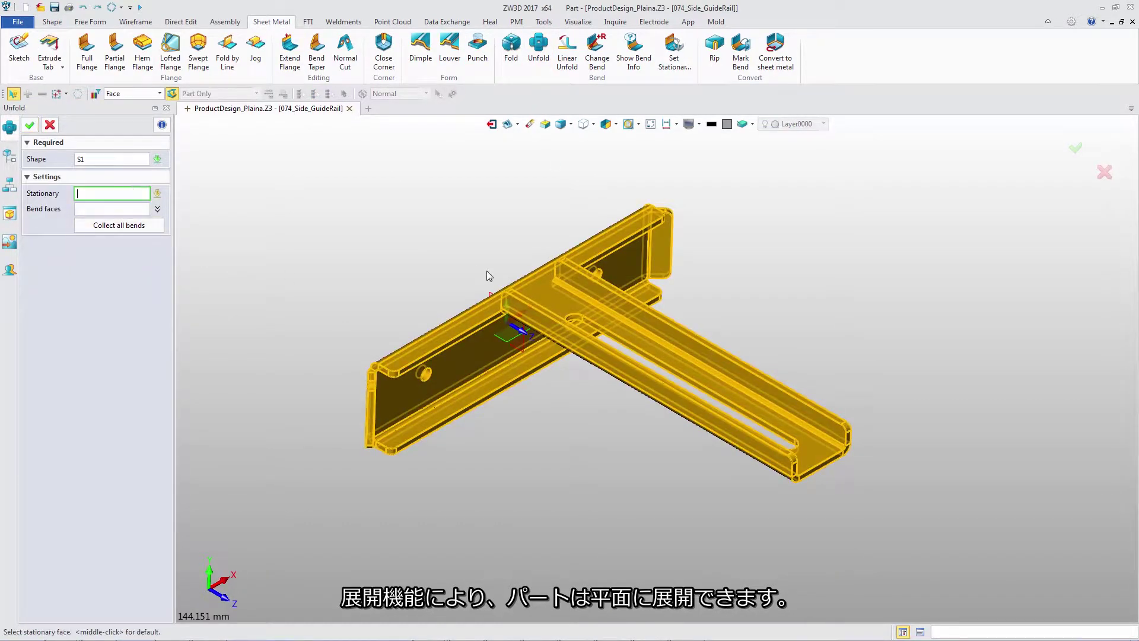
pyautogui.click(539, 301)
pyautogui.middleClick(183, 214)
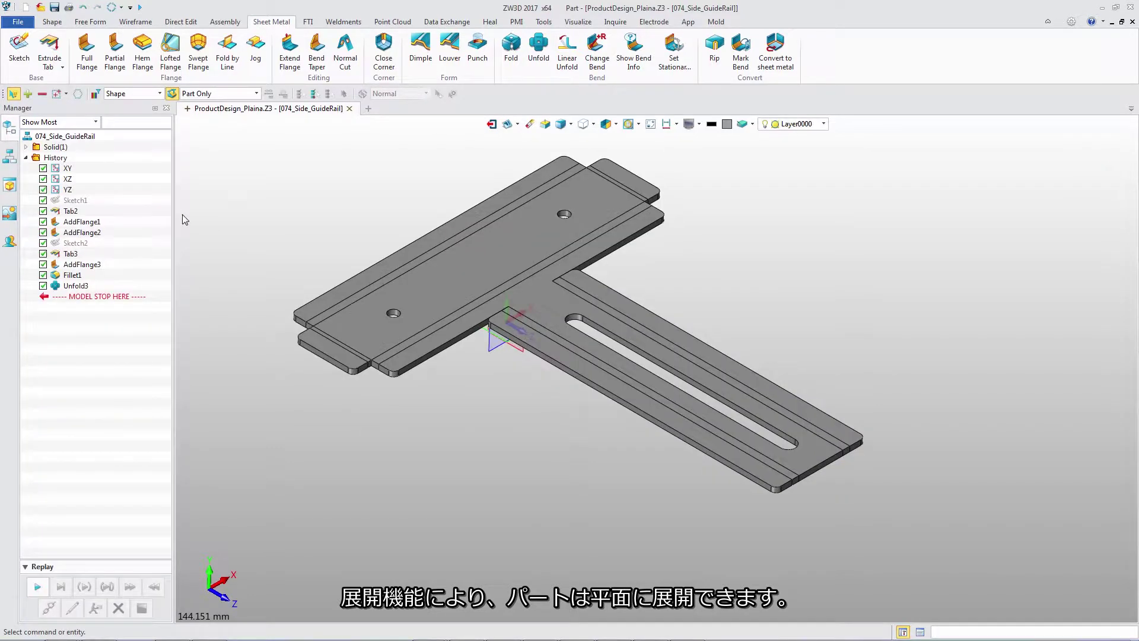
# Fold the flattened rail back into its bent shape.
pyautogui.click(511, 45)
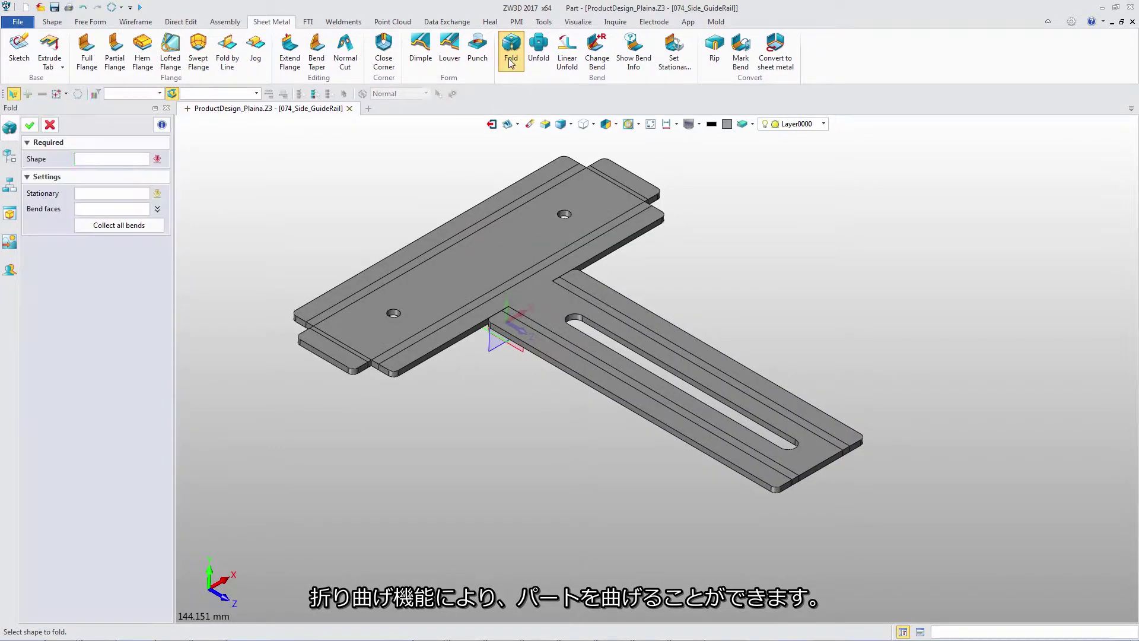
pyautogui.click(499, 255)
pyautogui.middleClick(368, 212)
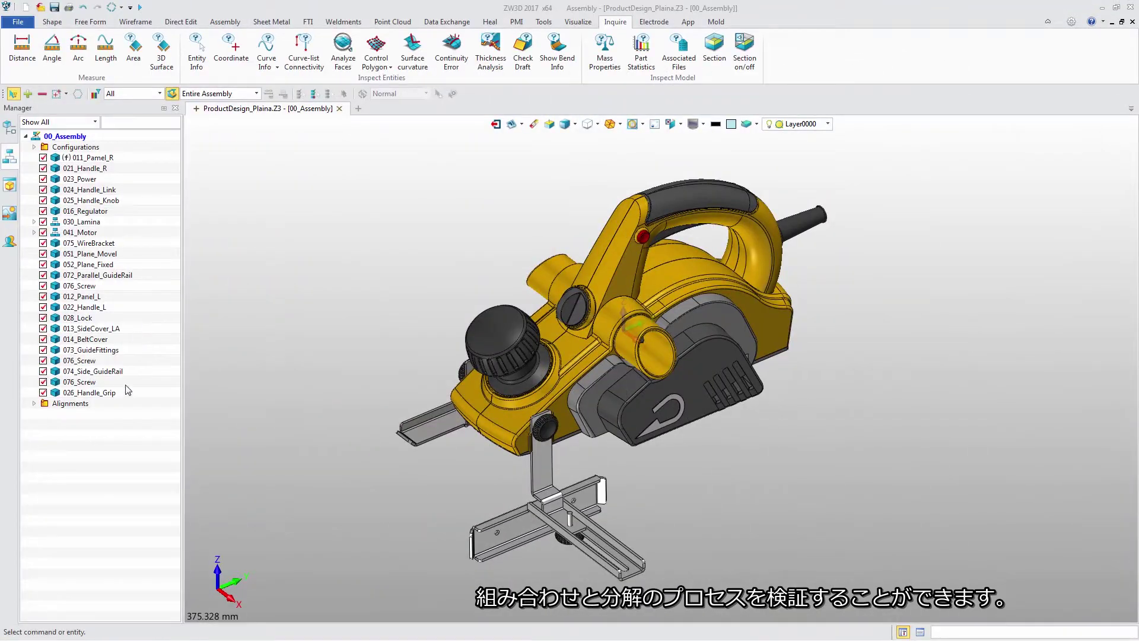
# Set 026_Handle_Grip to its Habdle-wrap configuration from the Manager tree.
pyautogui.rightClick(115, 395)
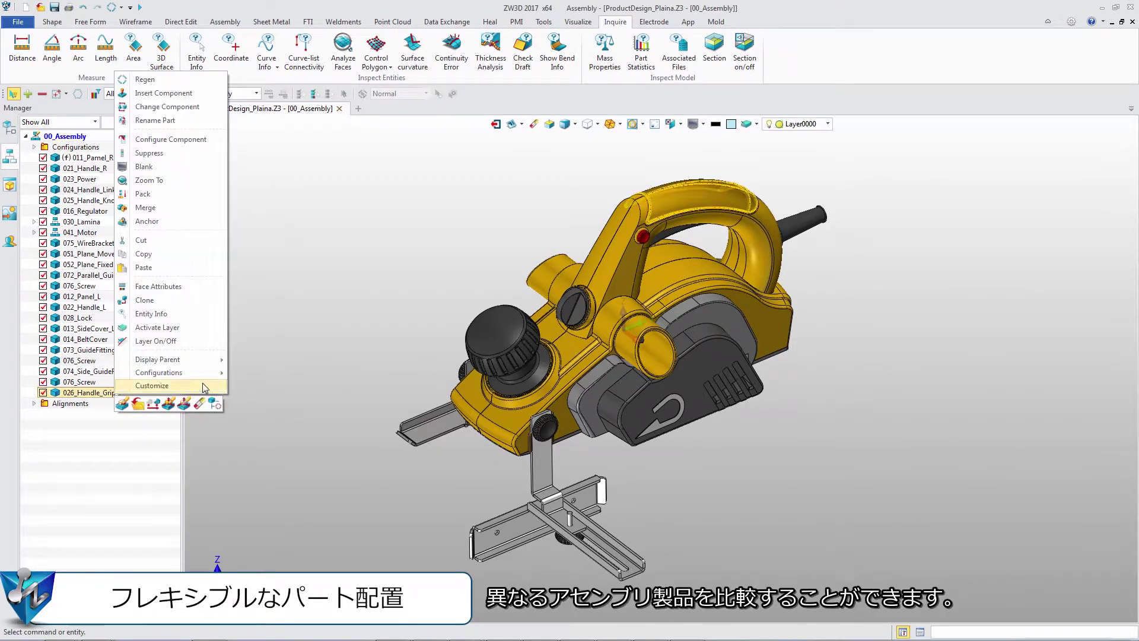
pyautogui.moveTo(211, 374)
pyautogui.click(270, 387)
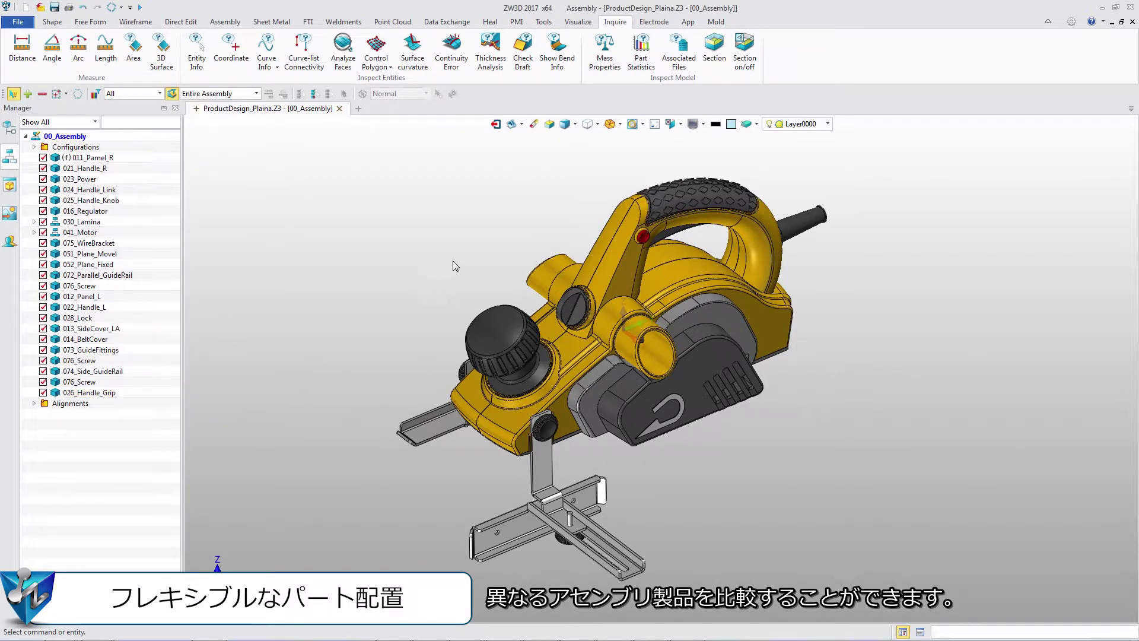
# Turn on a dynamic section and slide the plane along its red axis into the planer.
pyautogui.click(745, 54)
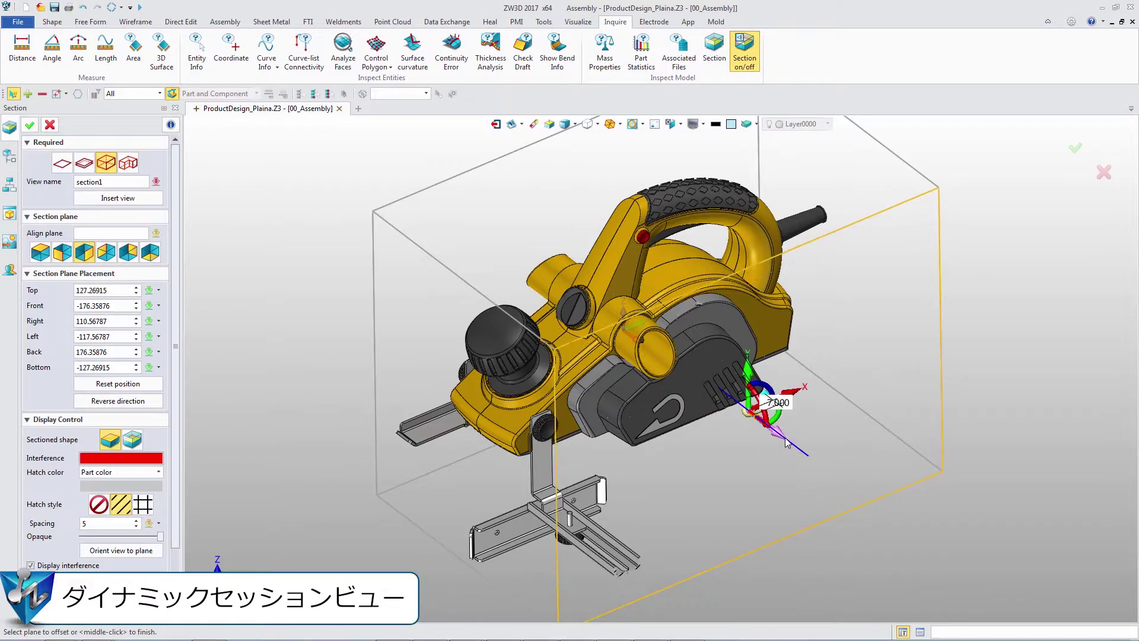
pyautogui.moveTo(771, 435); pyautogui.dragTo(678, 370)
pyautogui.middleClick(668, 414)
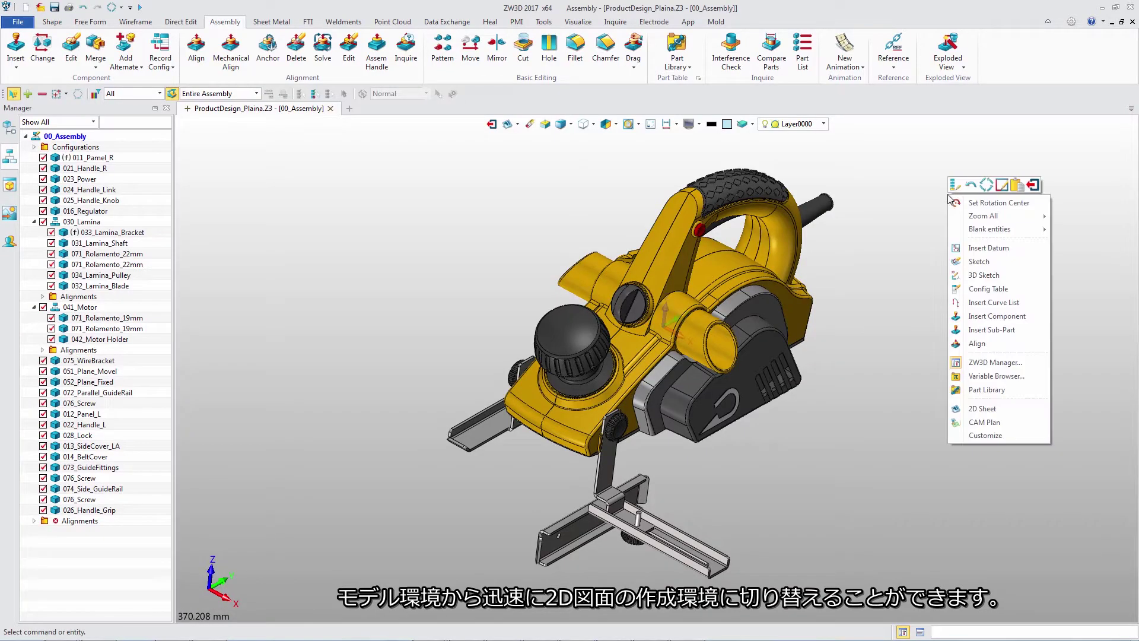
# Create a new 2D sheet of the assembly from the A2_H(ANSI) template.
pyautogui.click(986, 415)
pyautogui.click(988, 281)
pyautogui.click(980, 426)
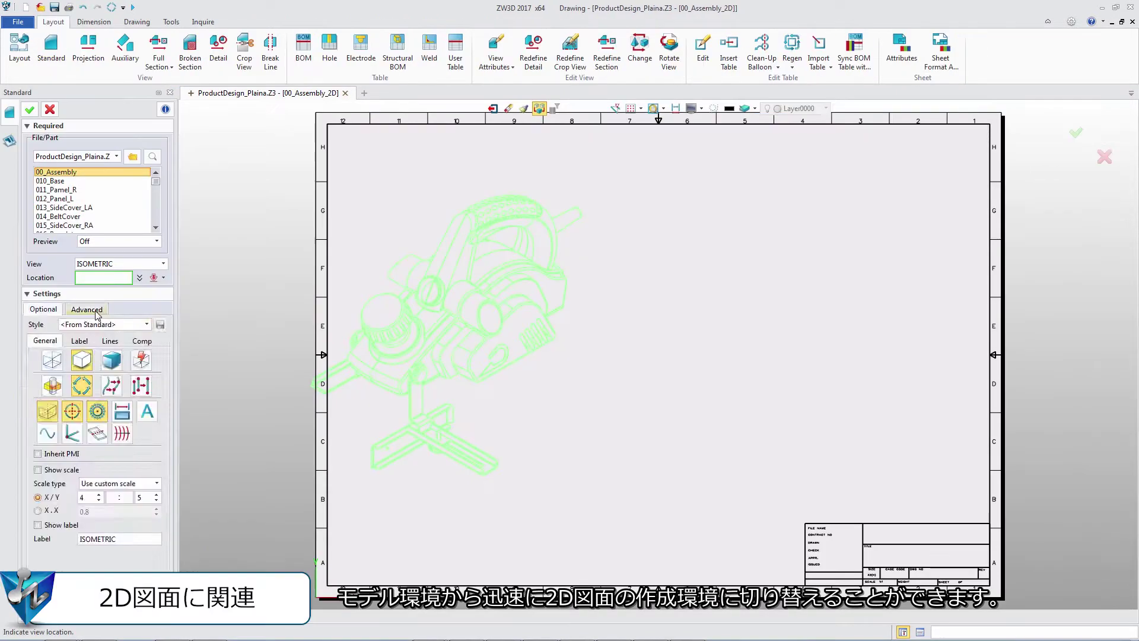
# Place an isometric view using the Exploded_view1 explosion on the sheet.
pyautogui.click(93, 310)
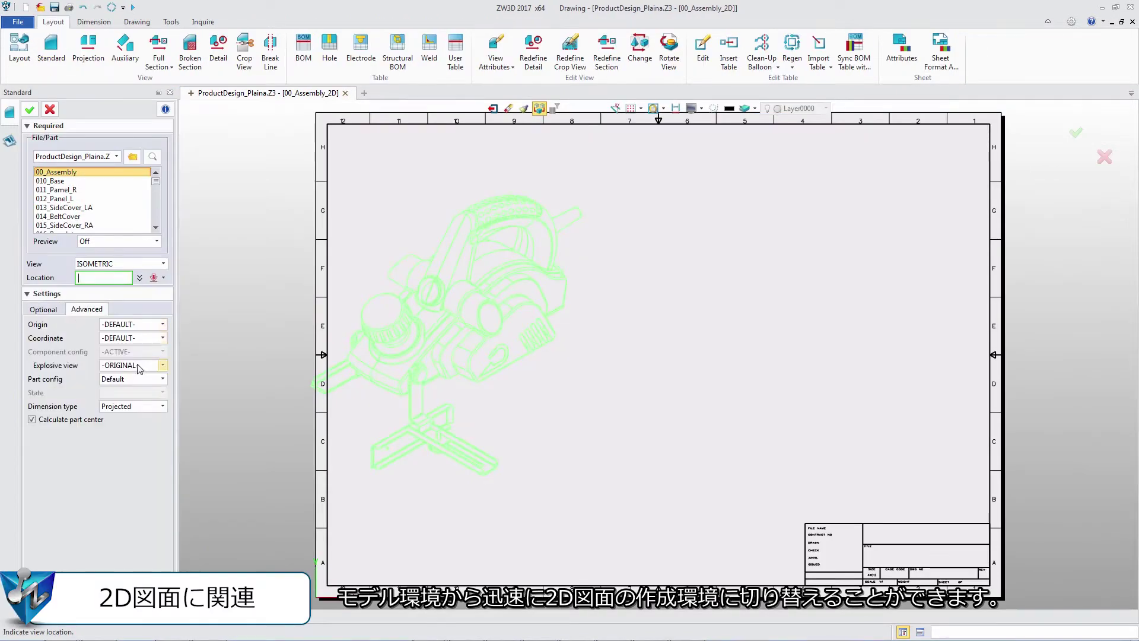
pyautogui.click(139, 366)
pyautogui.click(137, 395)
pyautogui.click(43, 310)
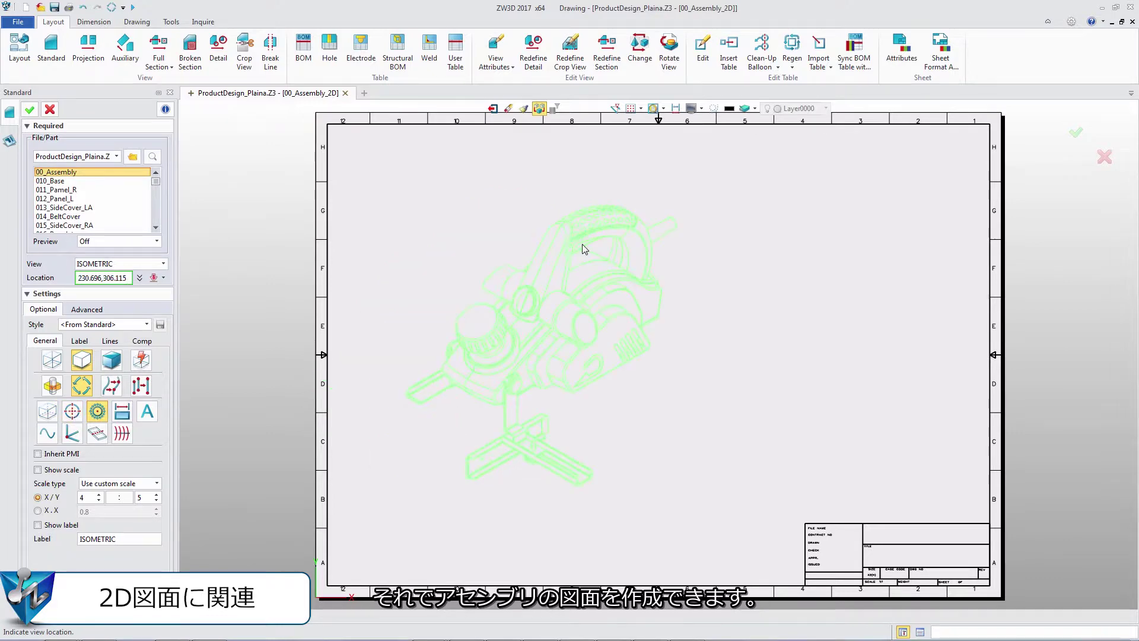
pyautogui.click(584, 249)
# Insert a parts-only BOM table at the sheet's right side.
pyautogui.click(303, 47)
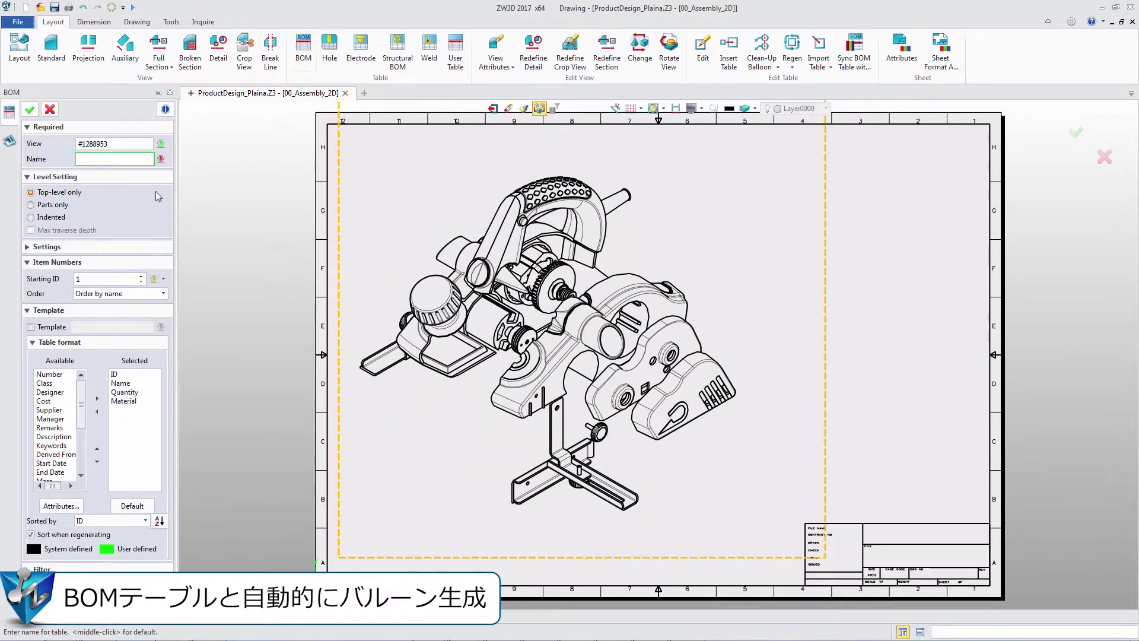
pyautogui.click(37, 207)
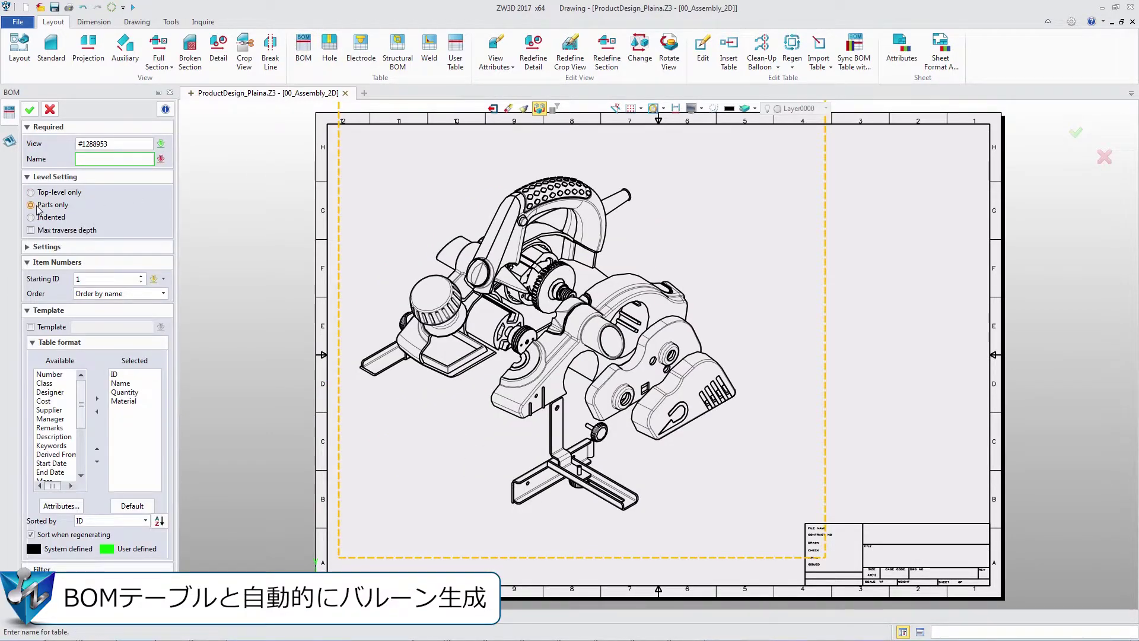
pyautogui.click(29, 110)
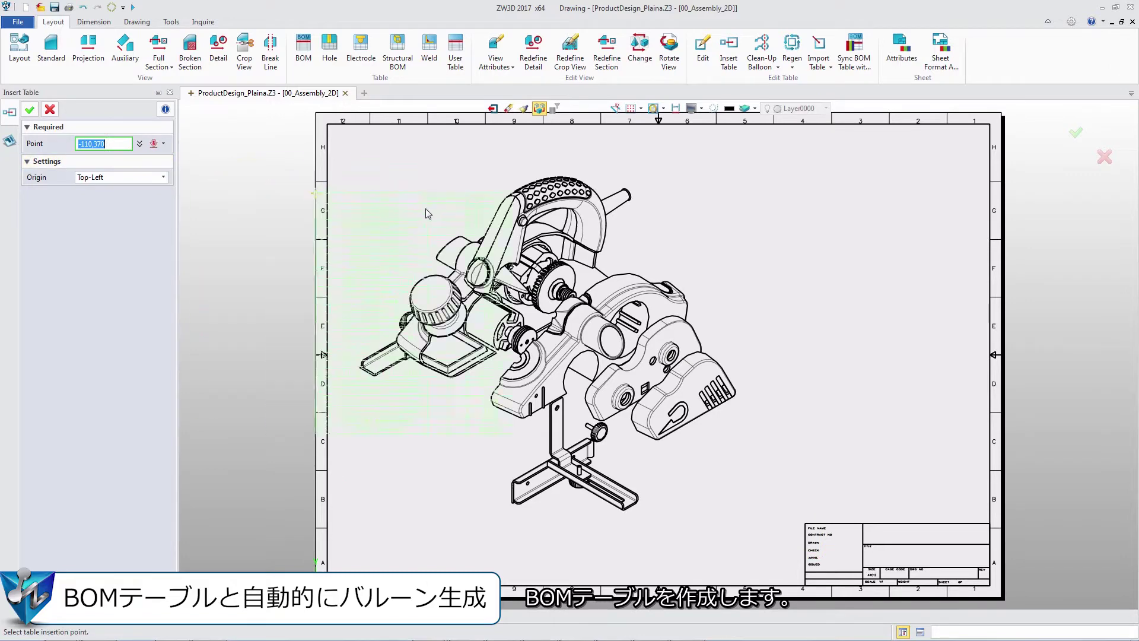
pyautogui.click(776, 284)
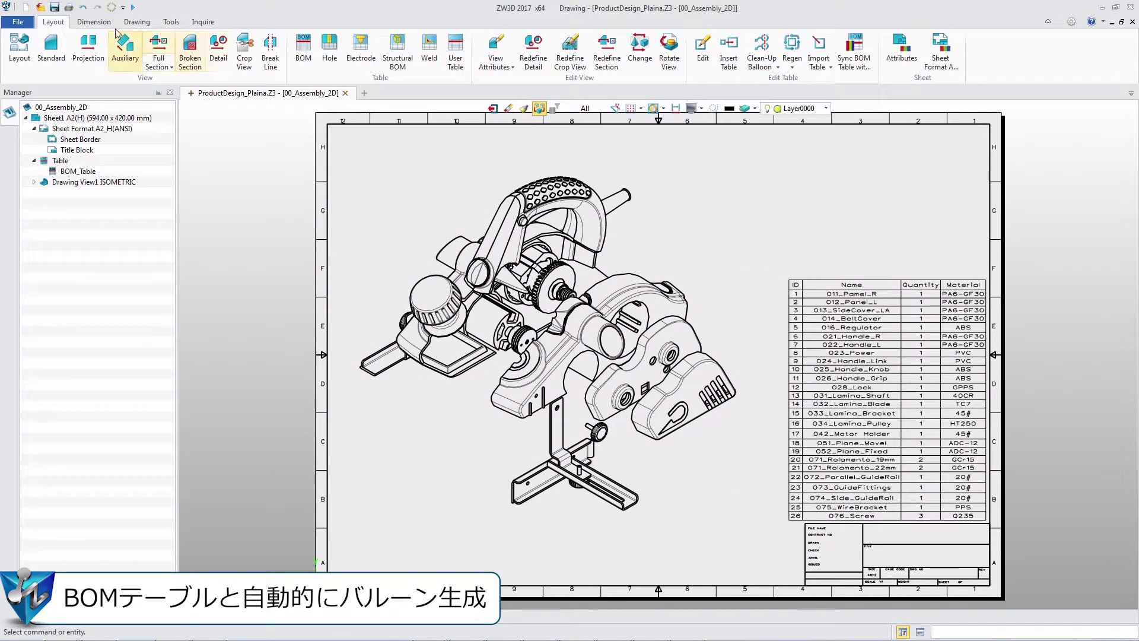
# Auto-balloon the parts of the isometric exploded view.
pyautogui.click(94, 22)
pyautogui.click(306, 65)
pyautogui.click(491, 364)
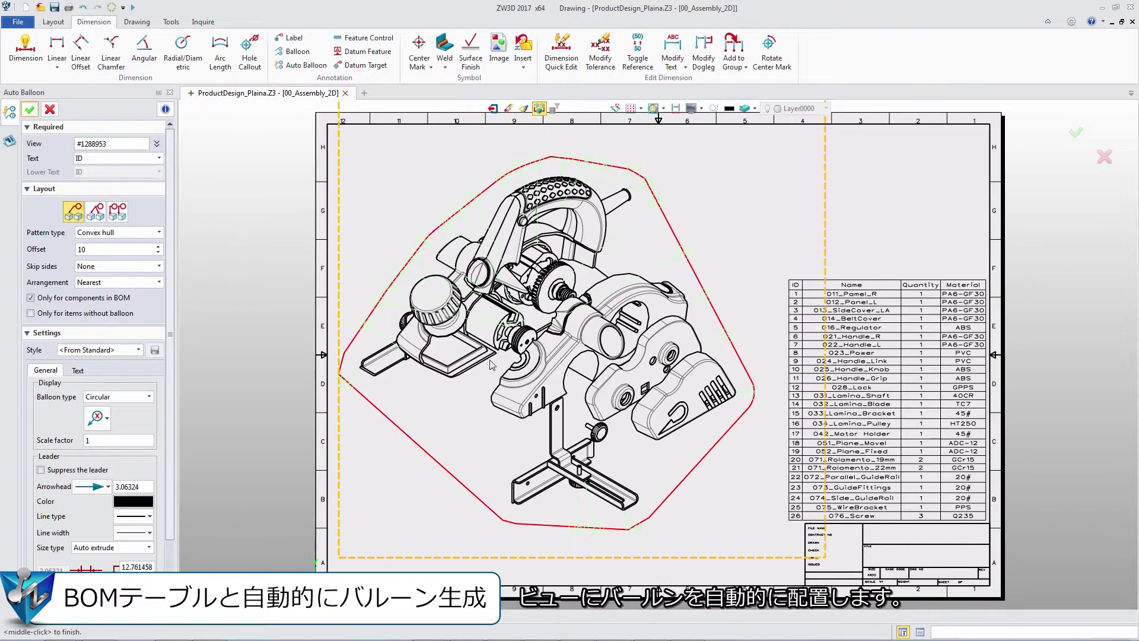
pyautogui.middleClick(475, 422)
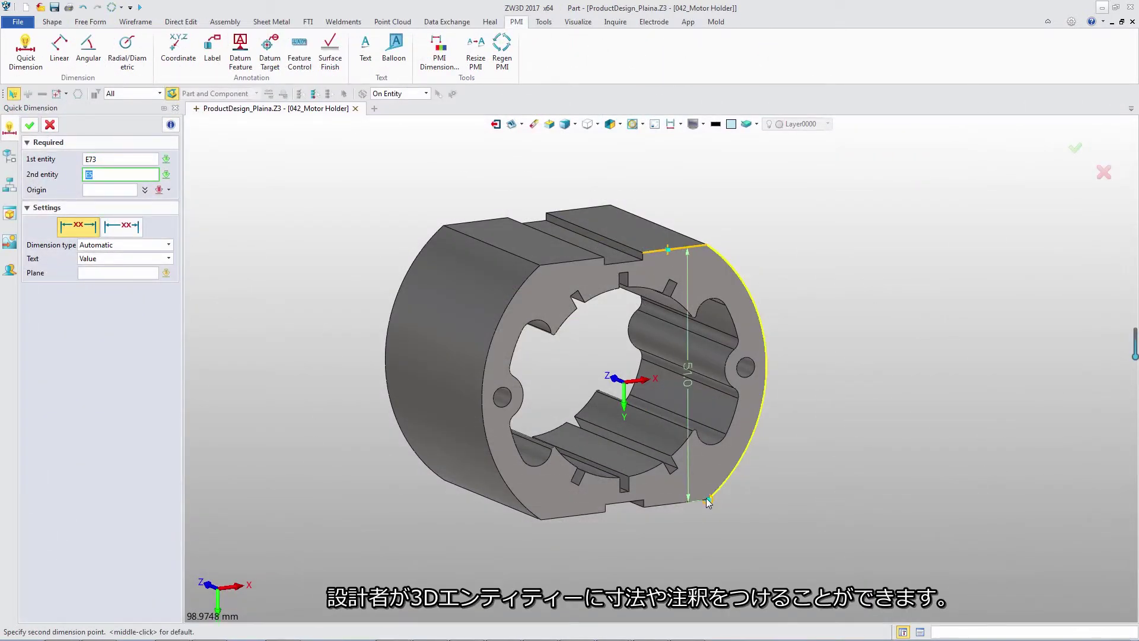
# Dimension the motor holder's arcs: 51.0 height, R31.5, R26.0 and R4.6.
pyautogui.click(765, 368)
pyautogui.click(787, 366)
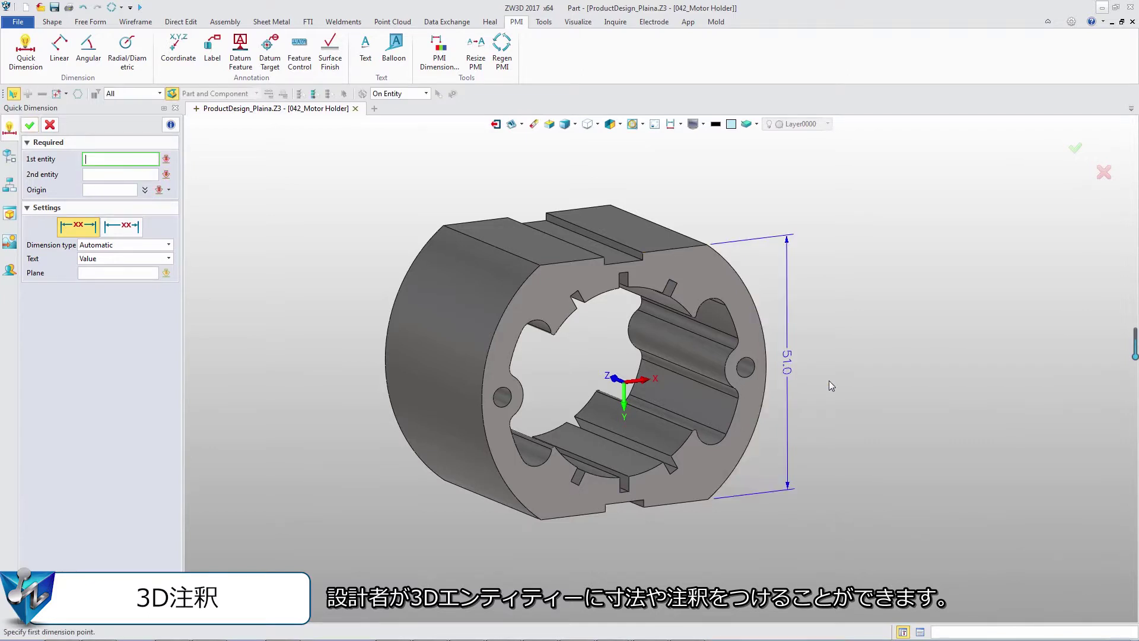
pyautogui.click(511, 303)
pyautogui.click(568, 384)
pyautogui.click(519, 454)
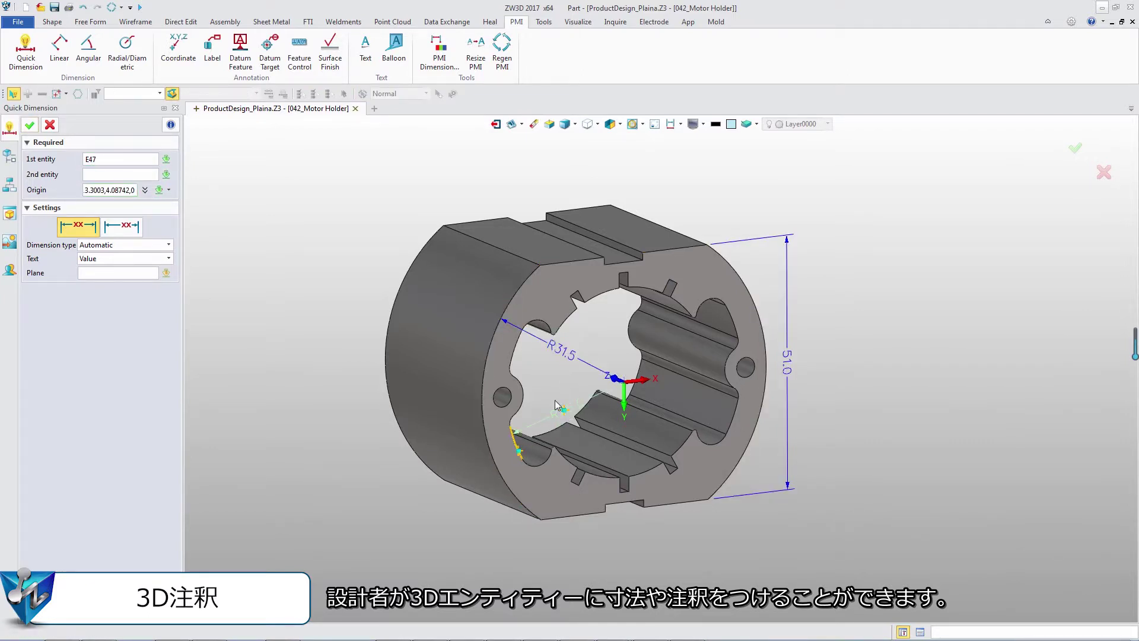
pyautogui.click(561, 402)
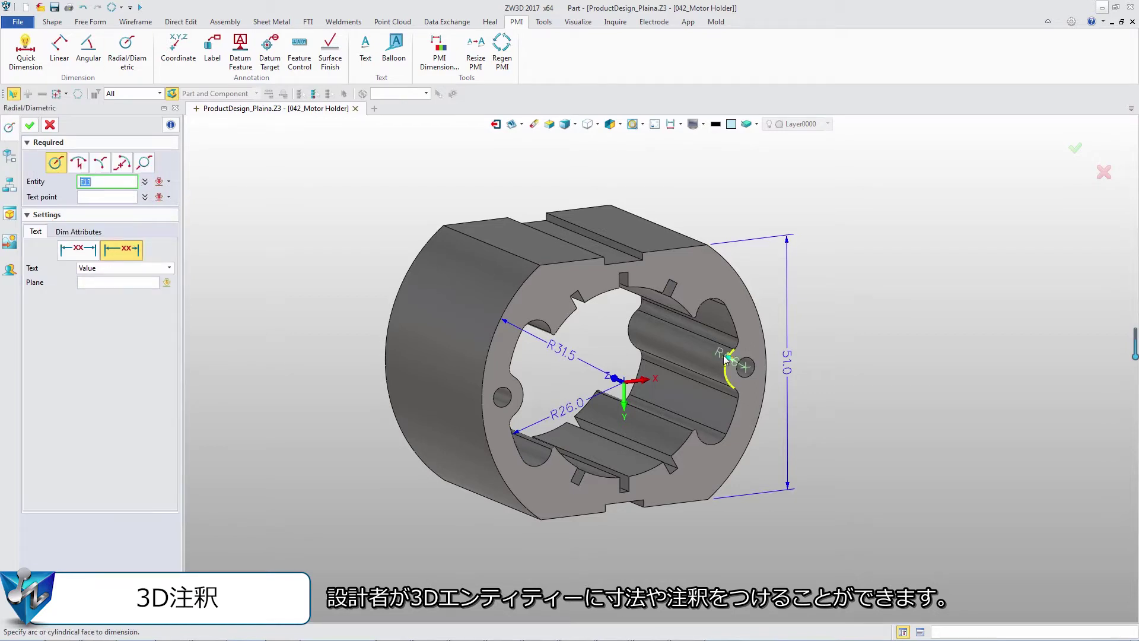
pyautogui.click(728, 358)
pyautogui.click(705, 357)
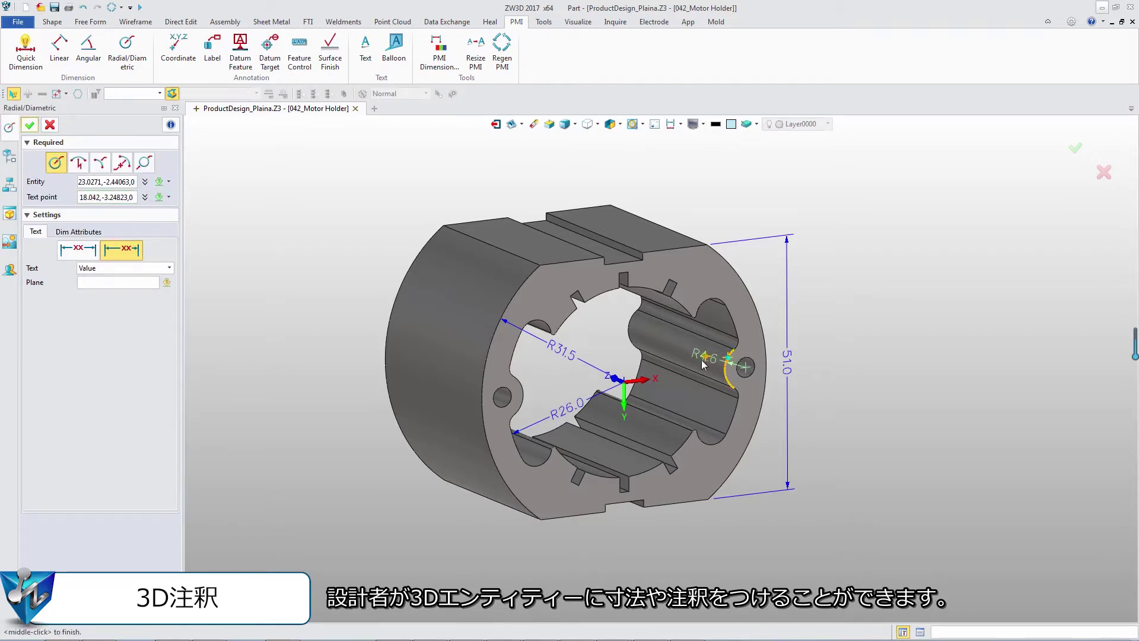
pyautogui.middleClick(702, 361)
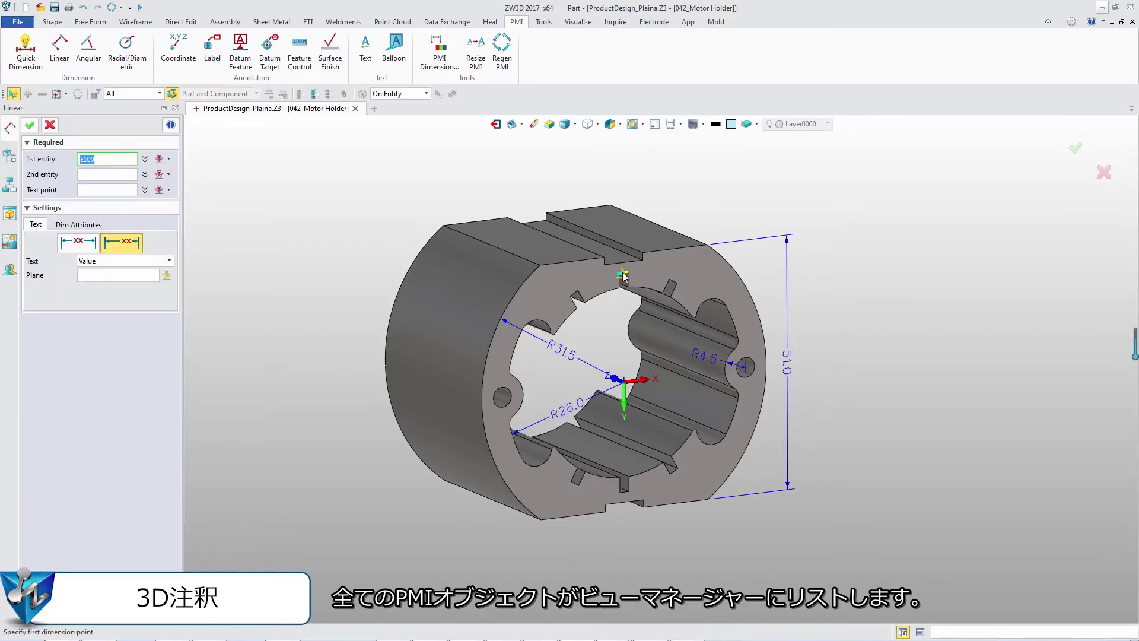
# Add the linear 44.0 and 2.0 dimensions across the notches.
pyautogui.click(620, 275)
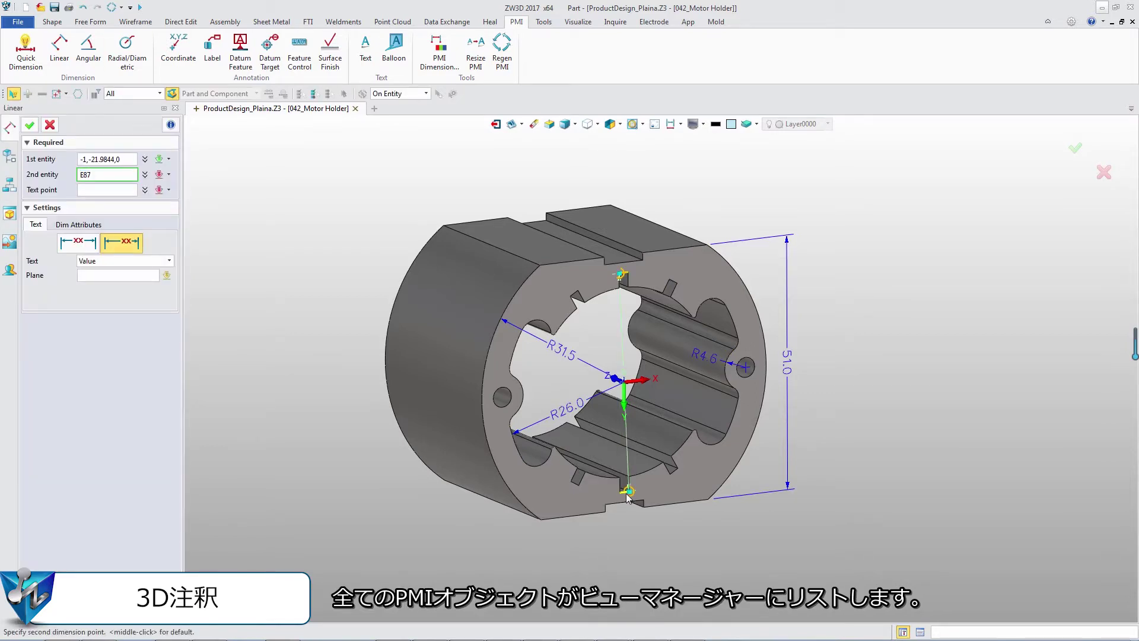
pyautogui.click(627, 496)
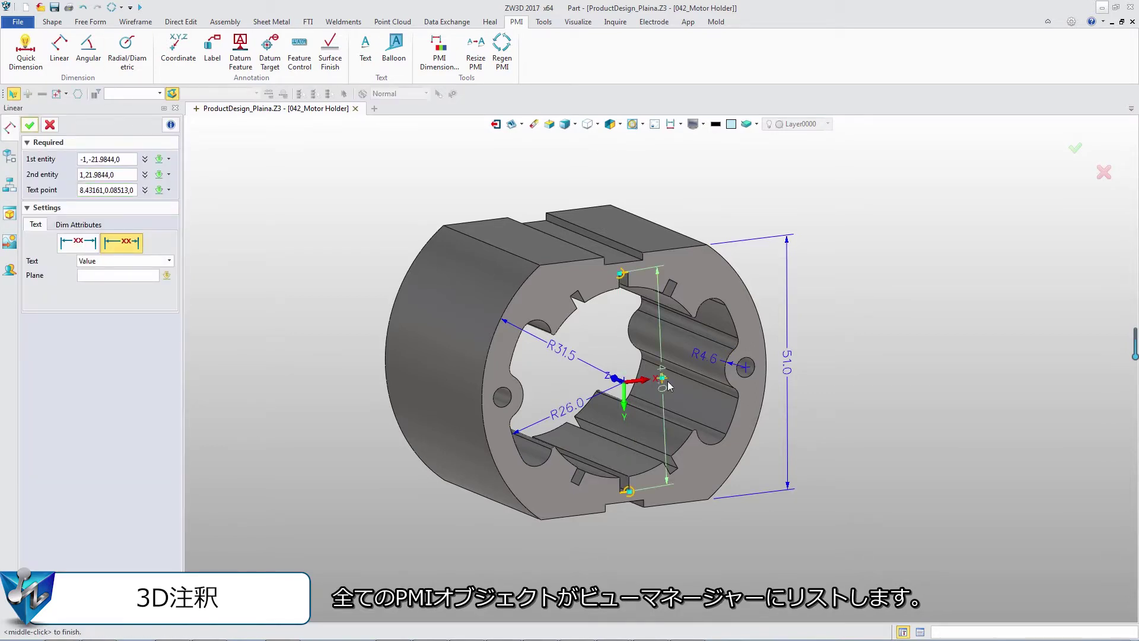
pyautogui.click(627, 279)
pyautogui.click(593, 277)
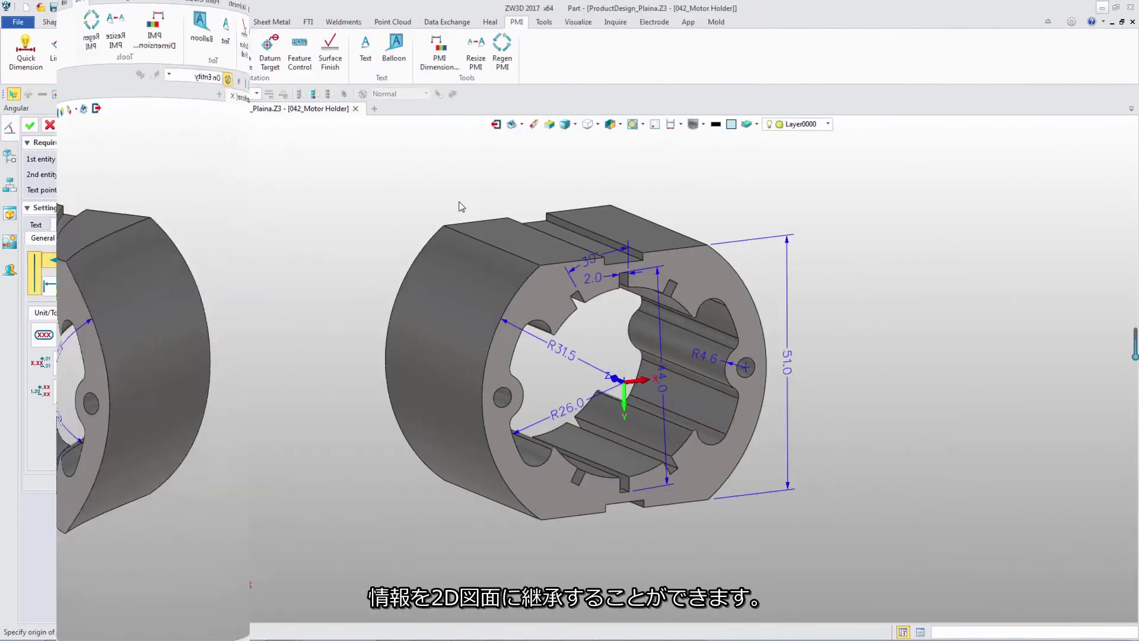
# Create the 042_Motor Holder_2D sheet with a PMI-carrying bottom view and a projected view below.
pyautogui.click(522, 124)
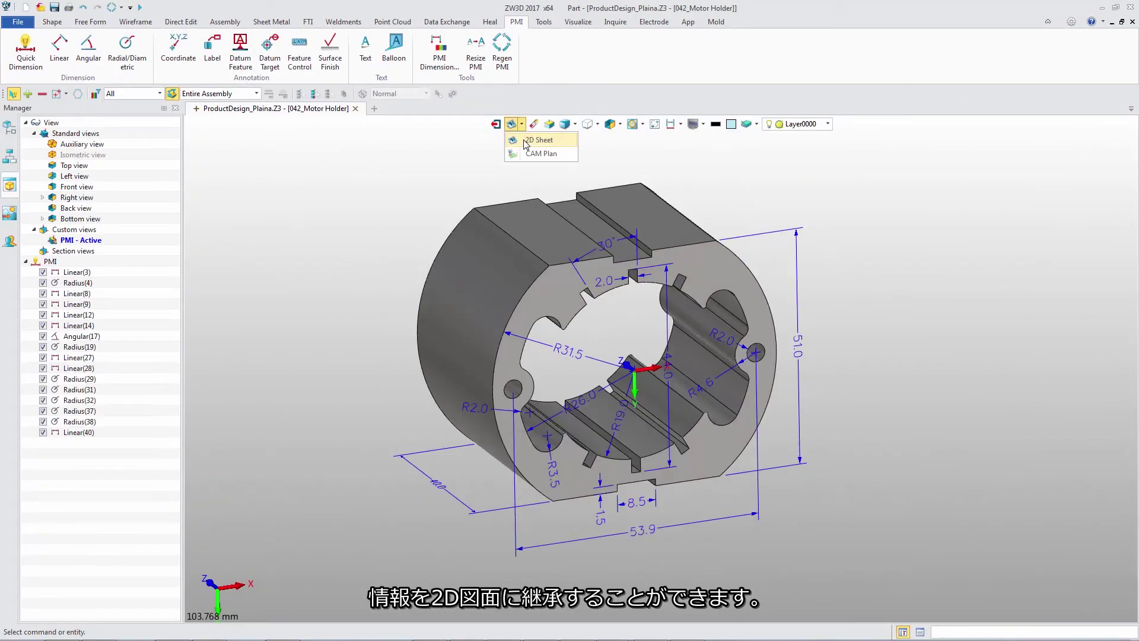
pyautogui.click(526, 142)
pyautogui.click(538, 294)
pyautogui.click(551, 429)
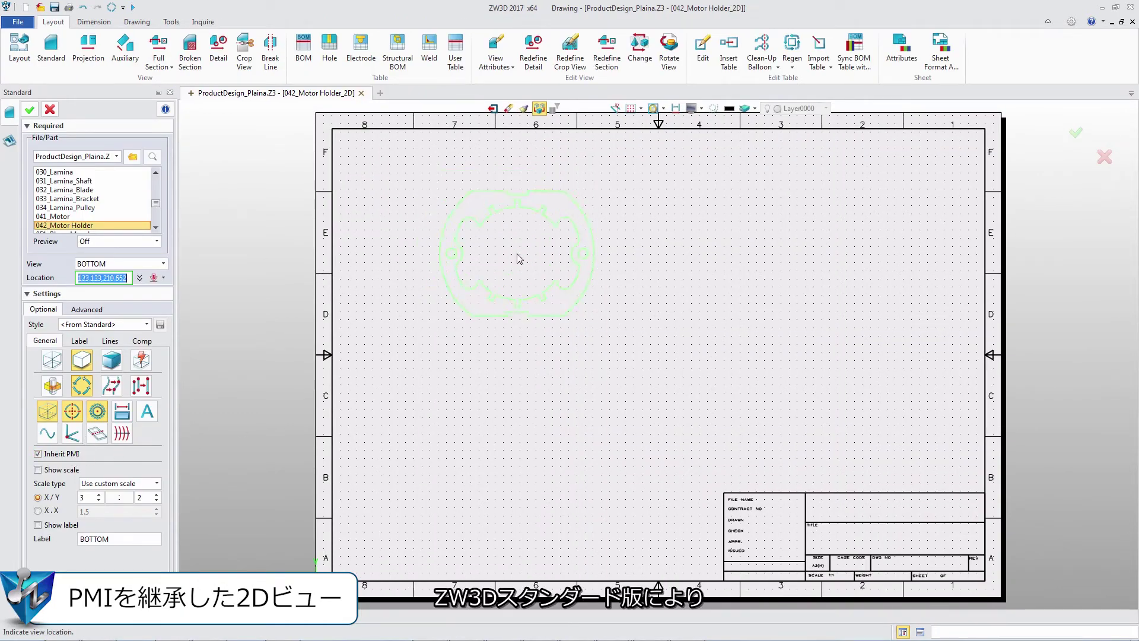
pyautogui.click(519, 257)
pyautogui.click(515, 481)
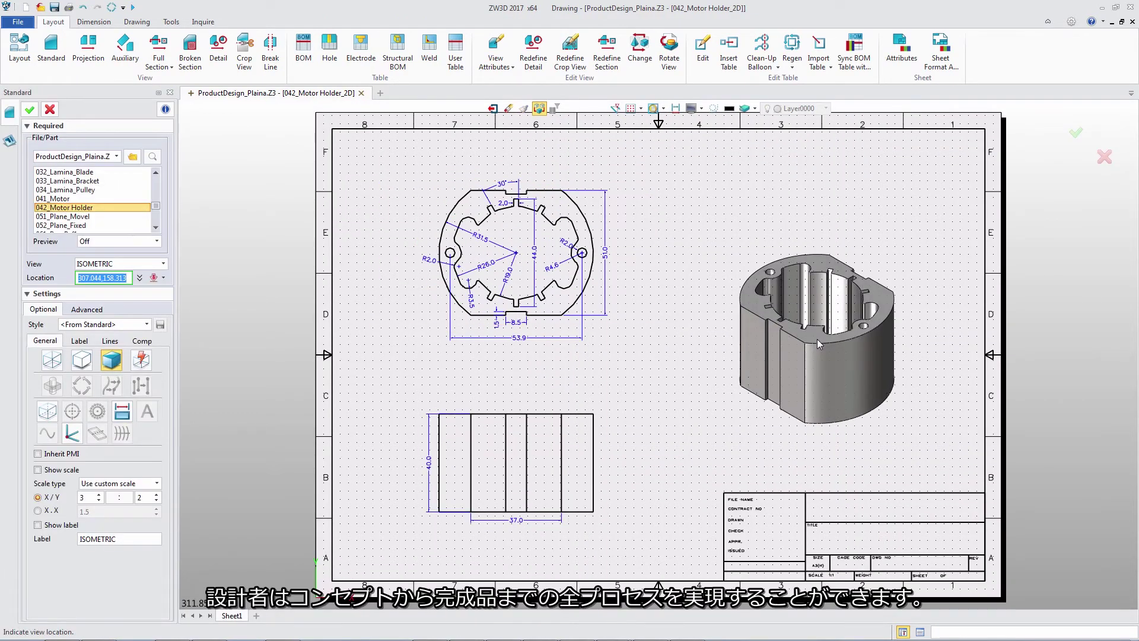